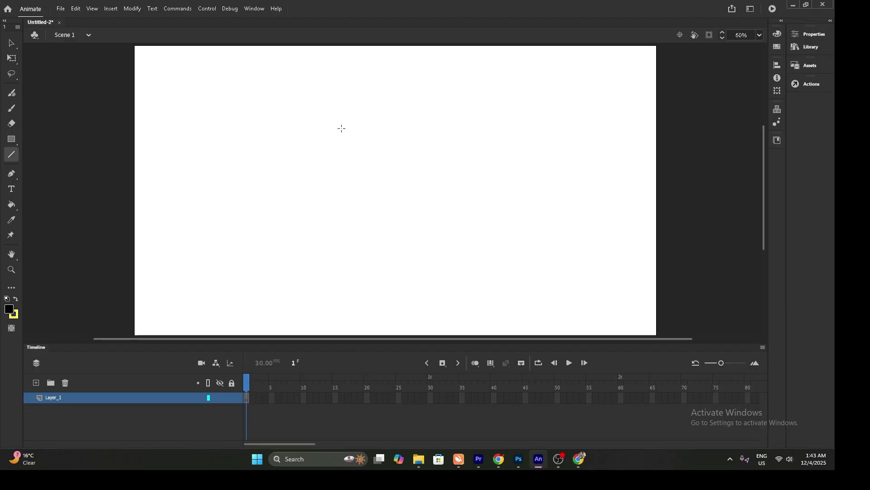
Set the stroke colour to red and draw a tall vertical line with a short horizontal tick across its upper end.
drag(345, 117, 345, 244)
key(ctrl+z)
click(14, 314)
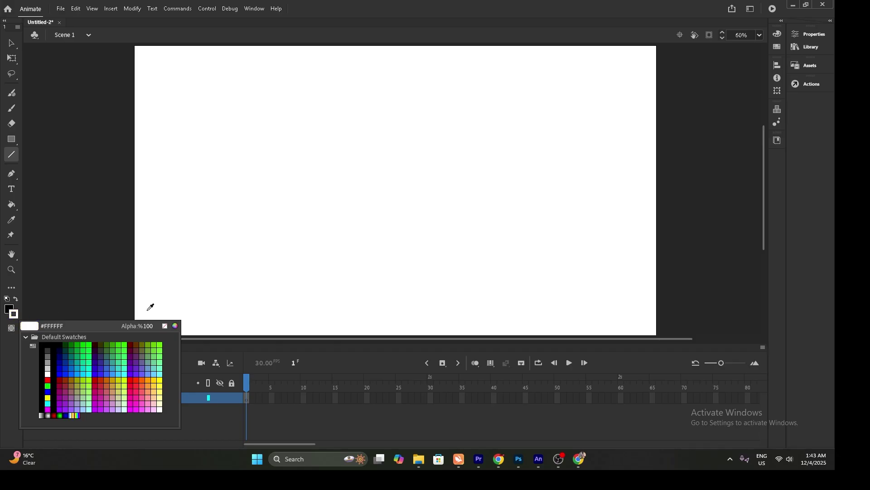
click(134, 380)
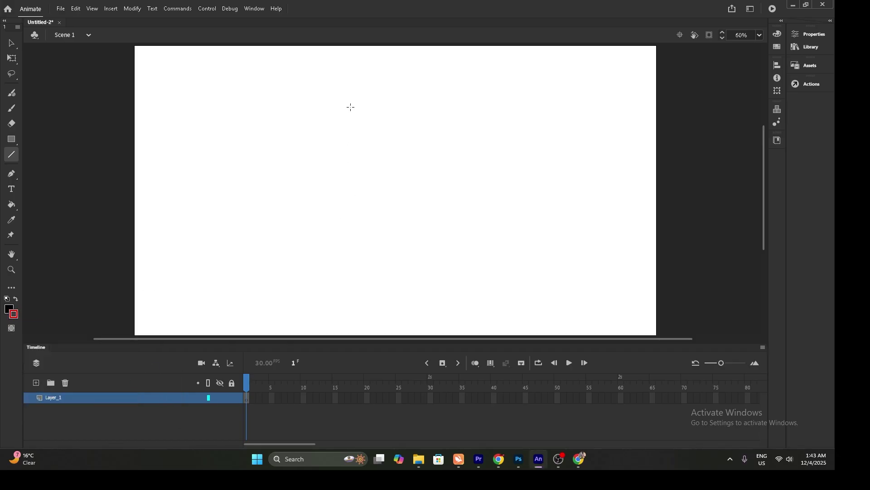
drag(349, 104, 351, 297)
drag(345, 104, 357, 103)
Duplicate the short tick repeatedly down to the lower end of the vertical line to form a spacing ruler.
key(v)
click(355, 103)
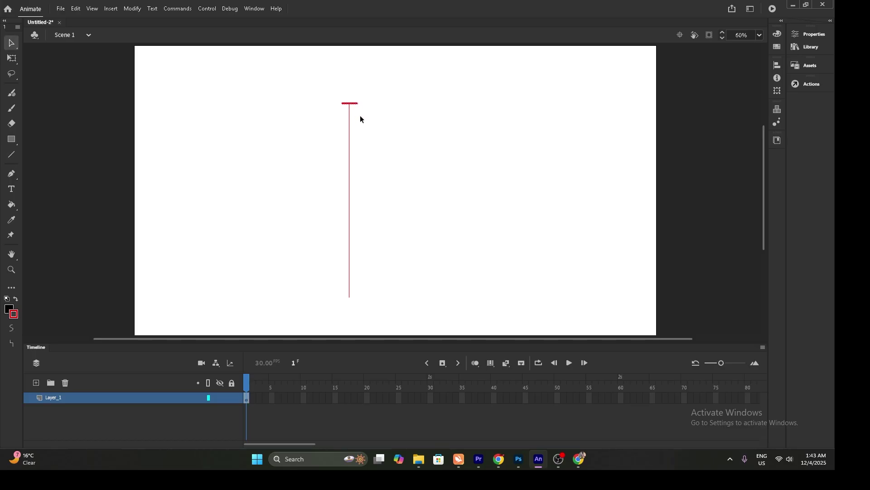
click(365, 131)
drag(356, 107, 357, 123)
drag(356, 123, 358, 131)
drag(358, 132, 364, 299)
click(405, 247)
Nudge the crowded upper ticks upward along the line so their spacing widens gradually toward the lower end.
click(351, 114)
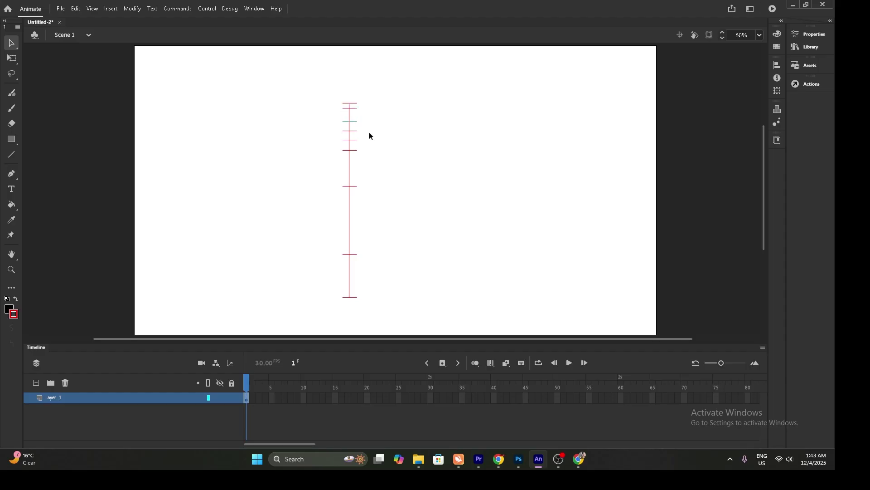
key(Up)
key(Up)
key(Up)
key(Up)
key(Up)
key(Up)
key(Up)
key(Up)
key(Up)
key(Up)
key(Up)
key(Up)
key(Up)
key(Up)
key(Up)
key(Up)
key(Up)
key(Up)
key(Up)
key(Up)
key(Up)
key(Up)
key(Up)
key(Up)
key(Up)
key(Up)
key(Up)
key(Up)
click(391, 148)
Convert Layer_1 into a guide layer and add a new layer above it.
right_click(81, 399)
click(116, 274)
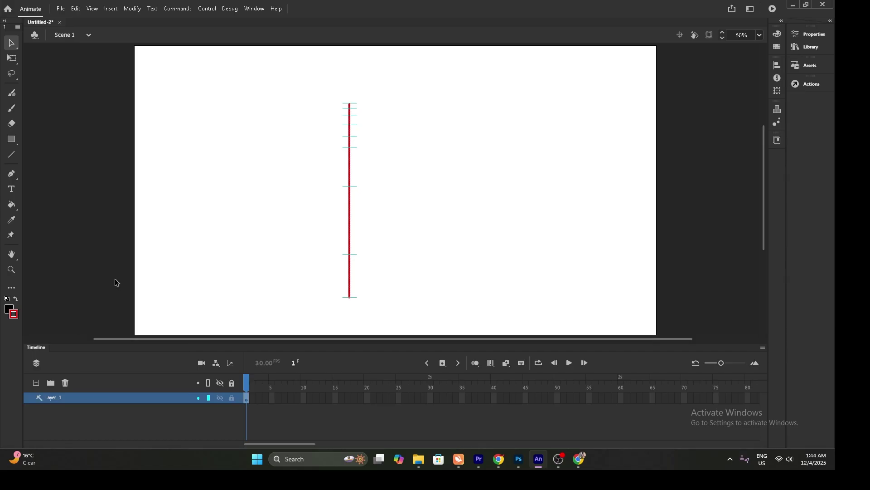
click(39, 385)
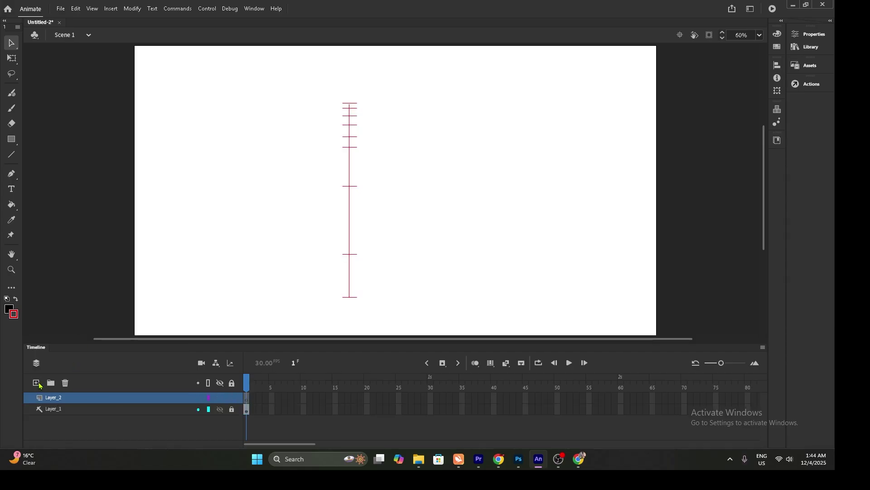
Draw a long horizontal ground line just below the tick ruler on Layer_2.
click(12, 155)
drag(204, 308, 576, 309)
key(v)
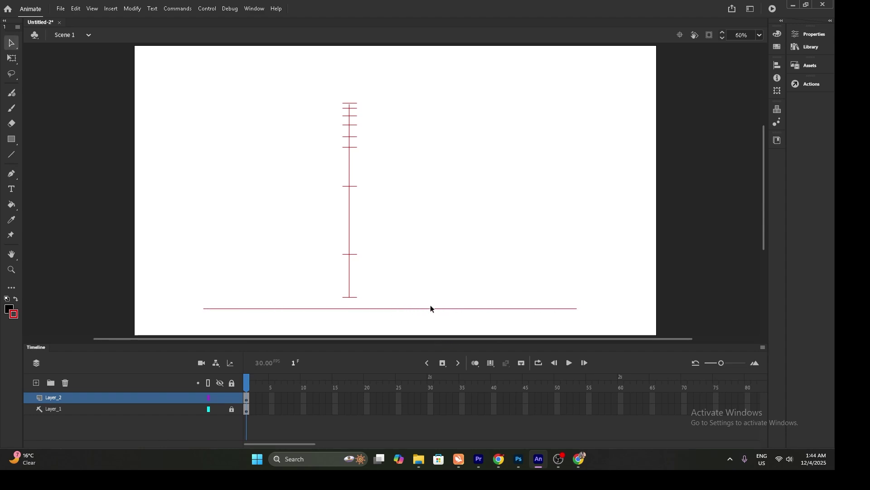
Recolour the ground line to black #000000 and make its stroke much thicker.
click(360, 309)
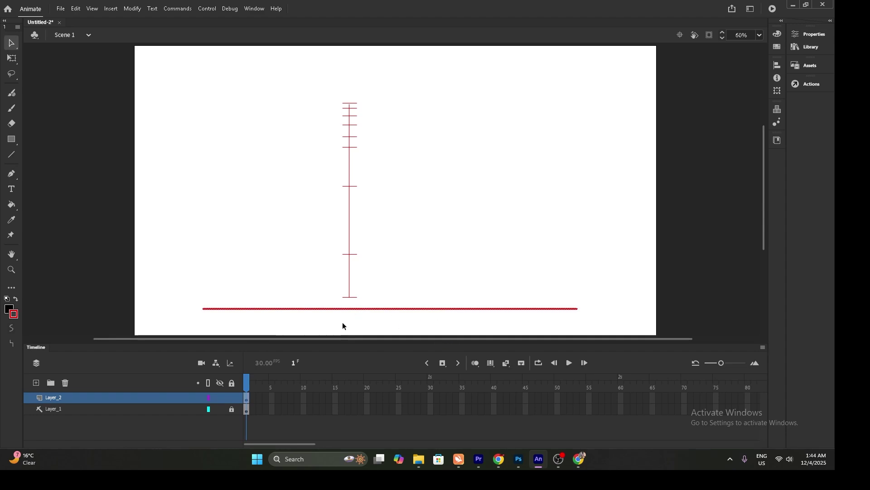
click(13, 314)
click(42, 344)
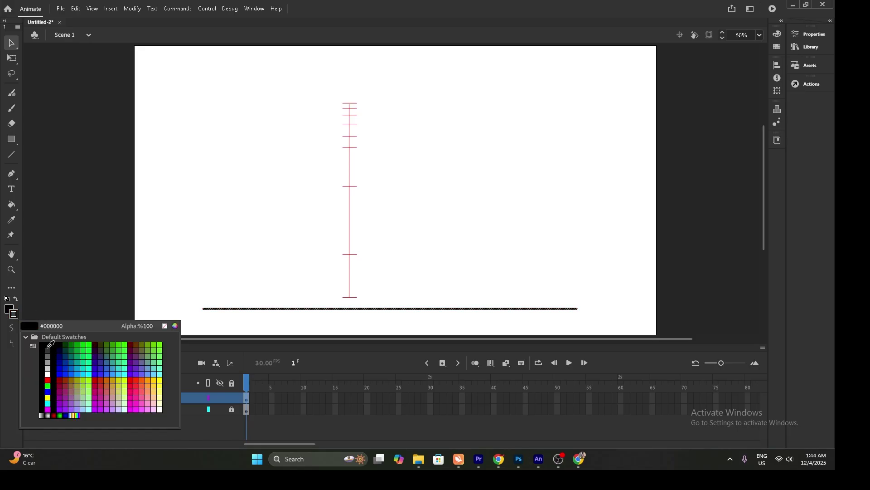
click(812, 36)
drag(662, 226, 669, 228)
click(511, 200)
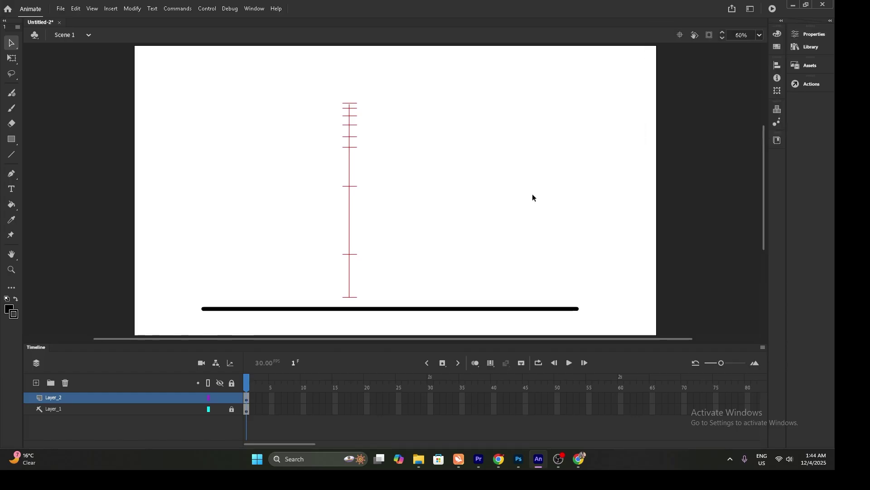
Add a new layer and draw a small black square without an outline beside the upper end of the tick ruler.
click(36, 383)
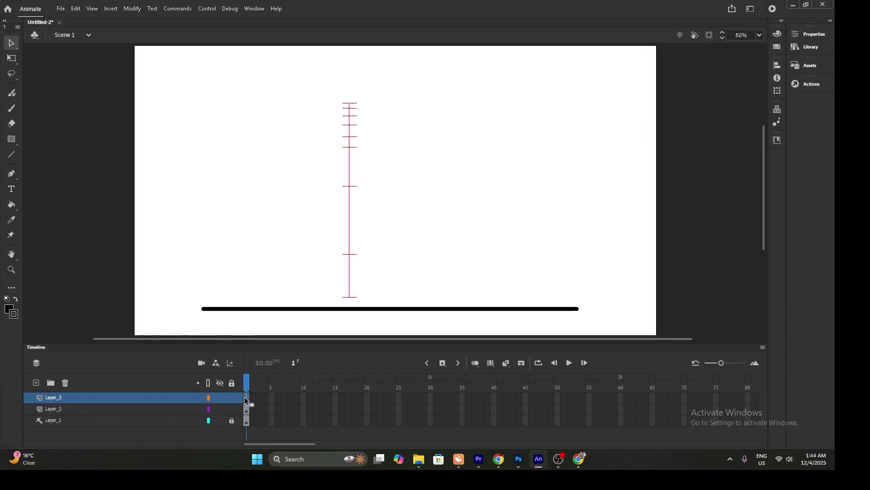
click(11, 139)
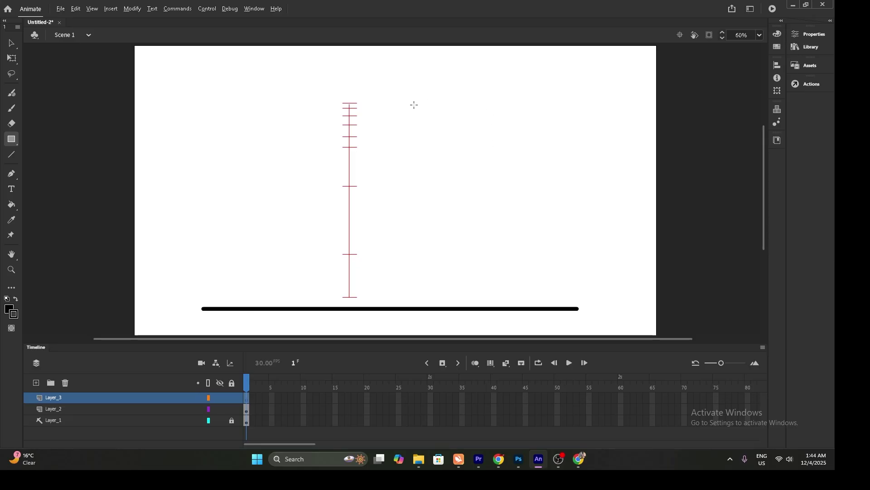
drag(407, 101, 421, 115)
key(v)
click(415, 113)
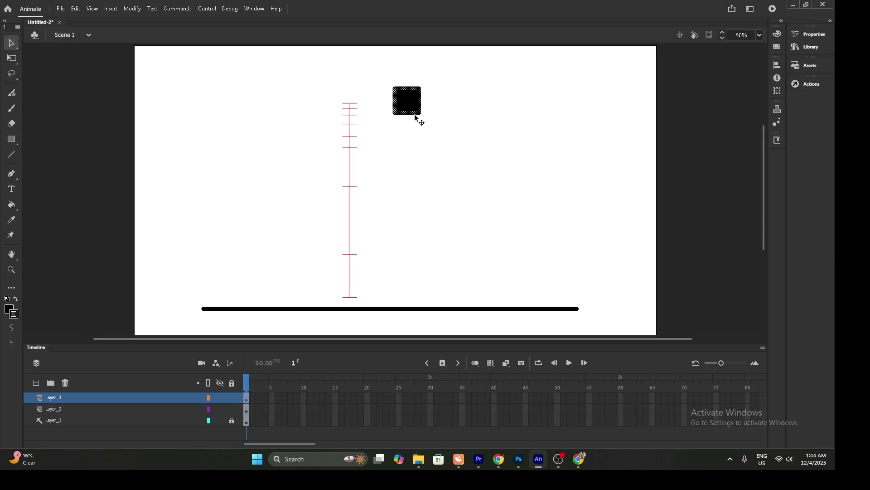
mouse_move(409, 110)
mouse_down()
mouse_move(387, 106)
mouse_move(405, 109)
mouse_up()
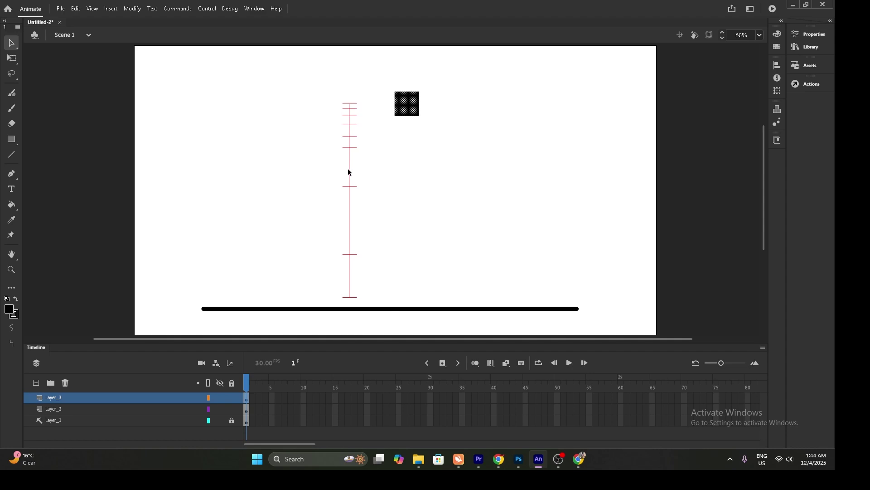
click(451, 208)
Extend the frames of all three layers to frame 30.
click(806, 36)
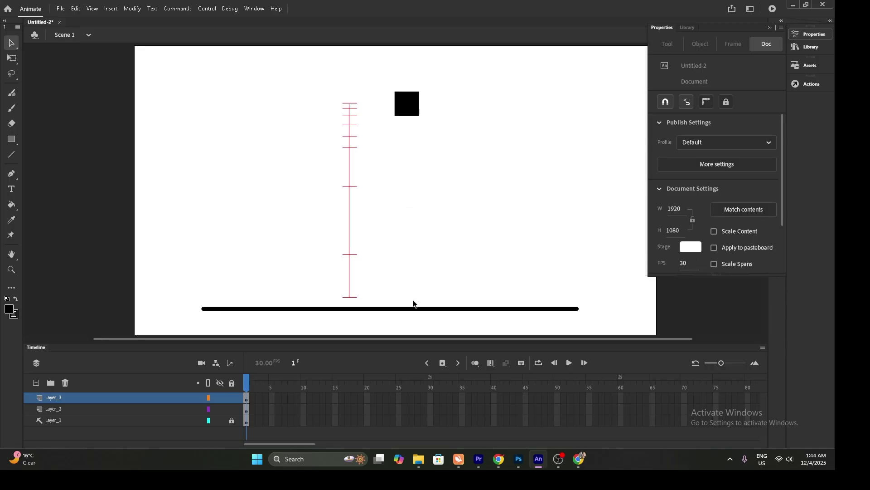
click(431, 398)
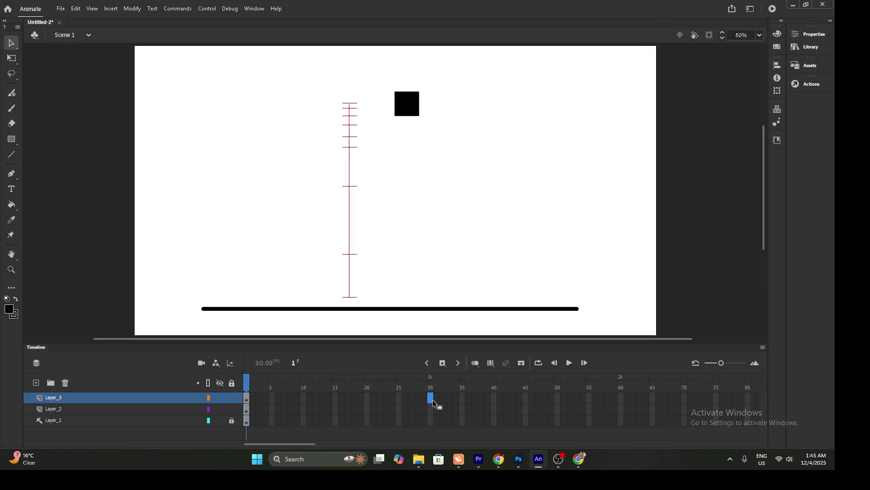
key(F5)
click(431, 409)
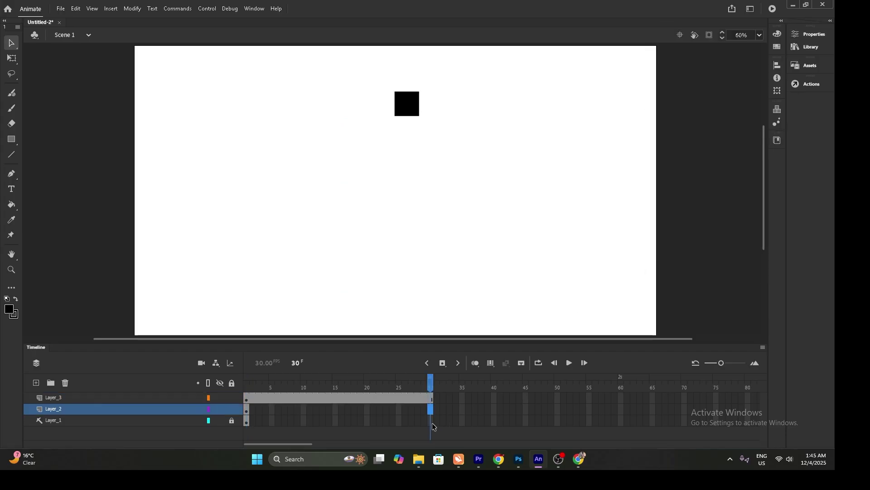
key(F5)
click(431, 421)
key(F5)
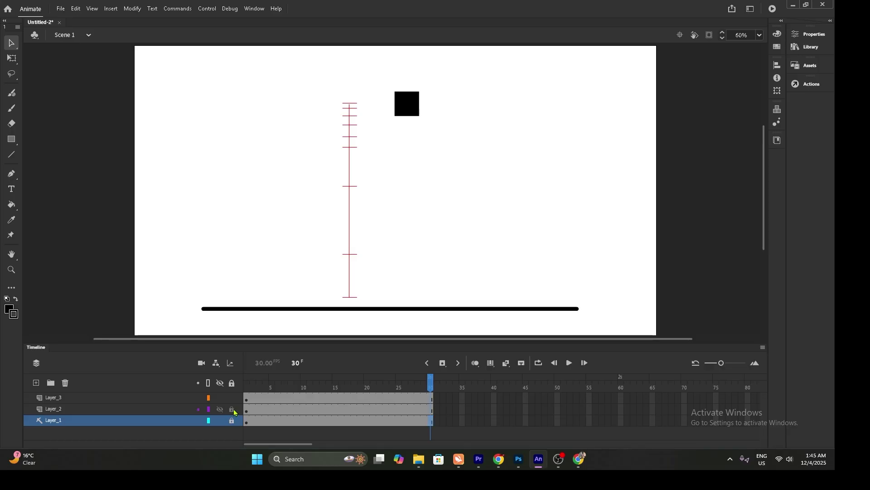
Rename the ground line's layer to grnd and the square's layer to box.
double_click(102, 408)
text(grnd)
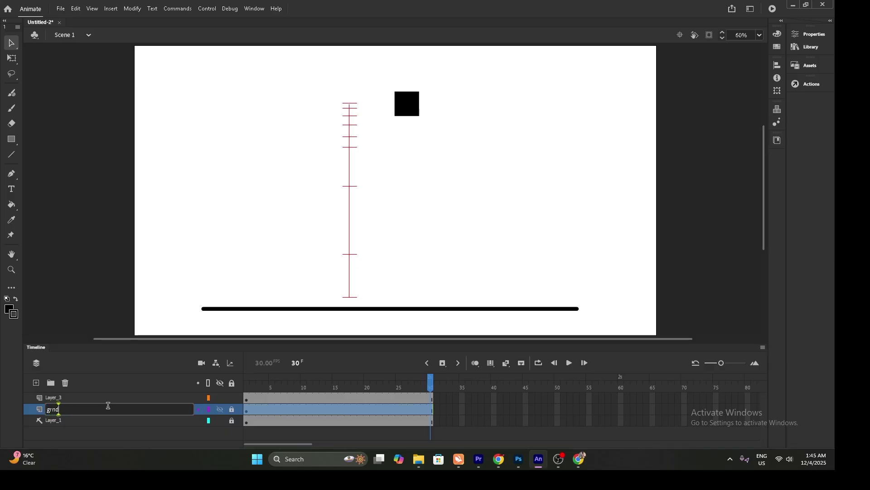
click(82, 397)
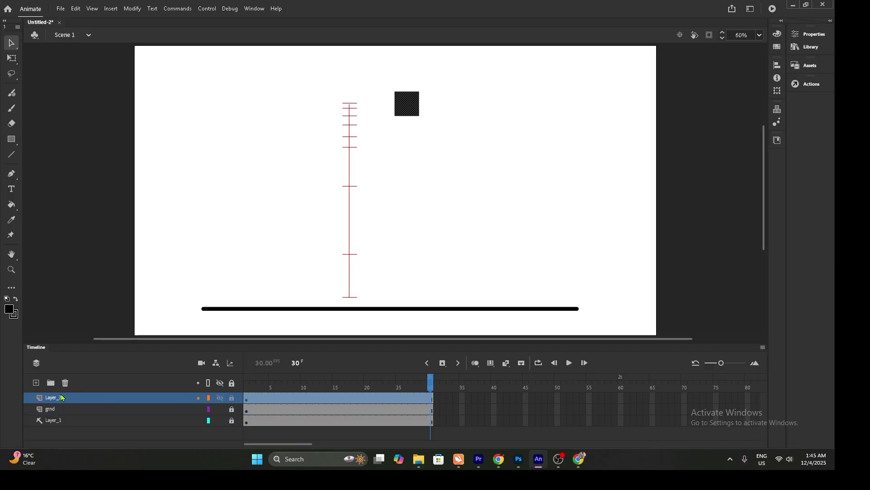
double_click(61, 398)
text(box)
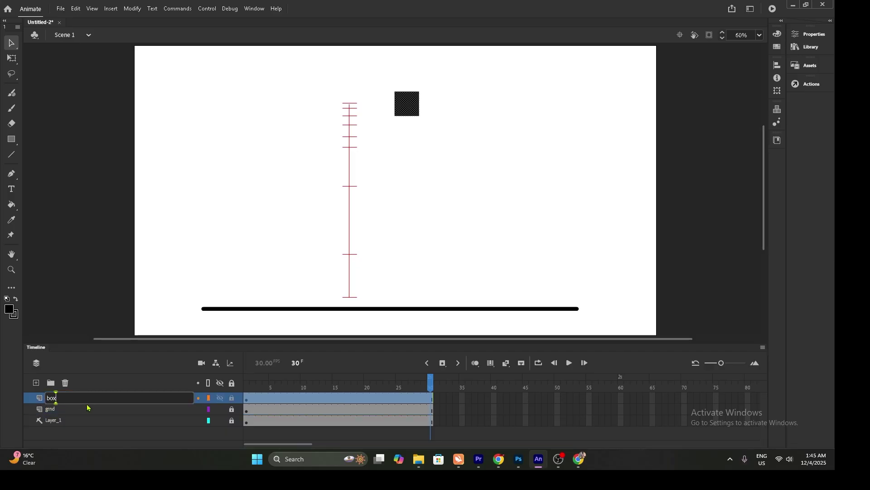
key(Return)
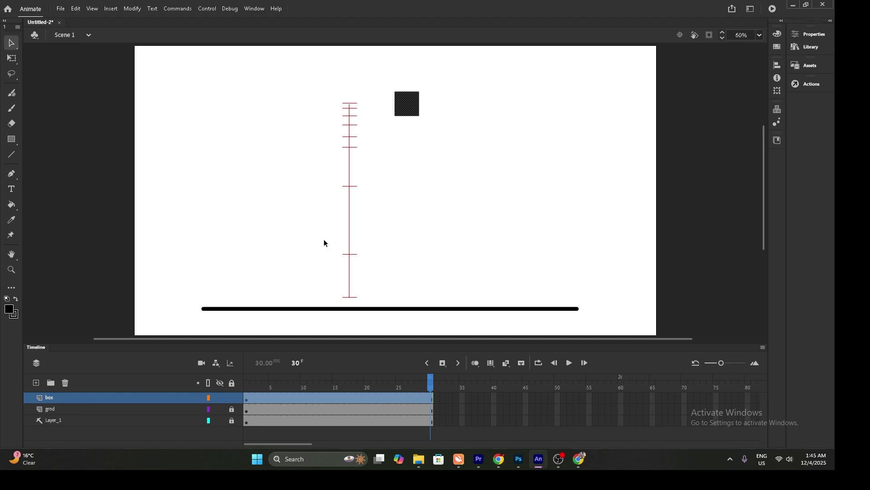
Create a classic tween on the box layer, converting the square to a symbol, and move it down onto the ground line at frame 30.
click(431, 398)
right_click(430, 398)
click(489, 127)
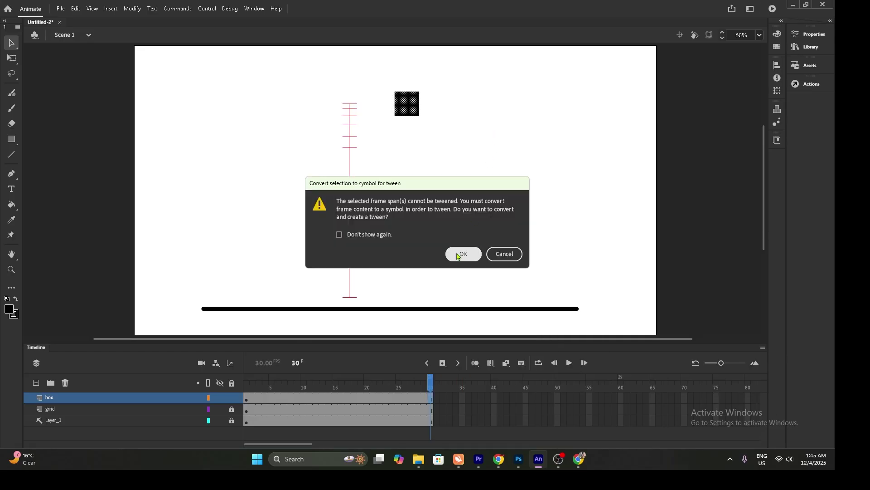
click(459, 254)
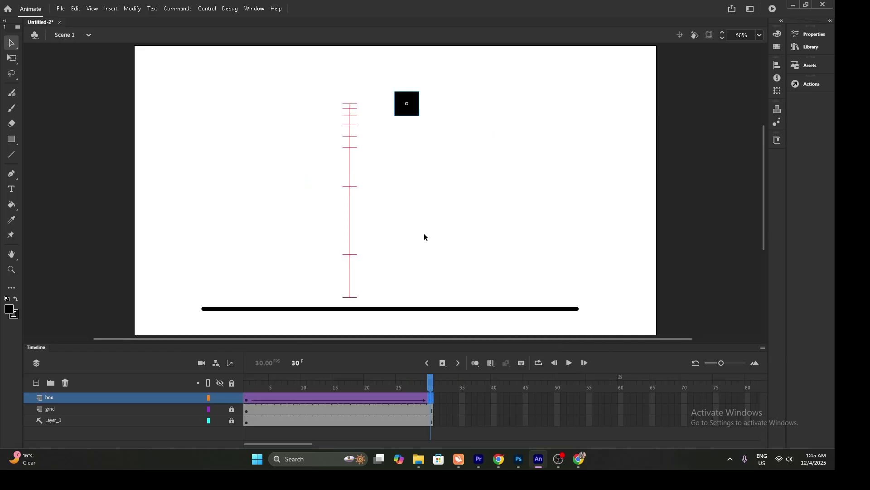
drag(410, 115, 410, 307)
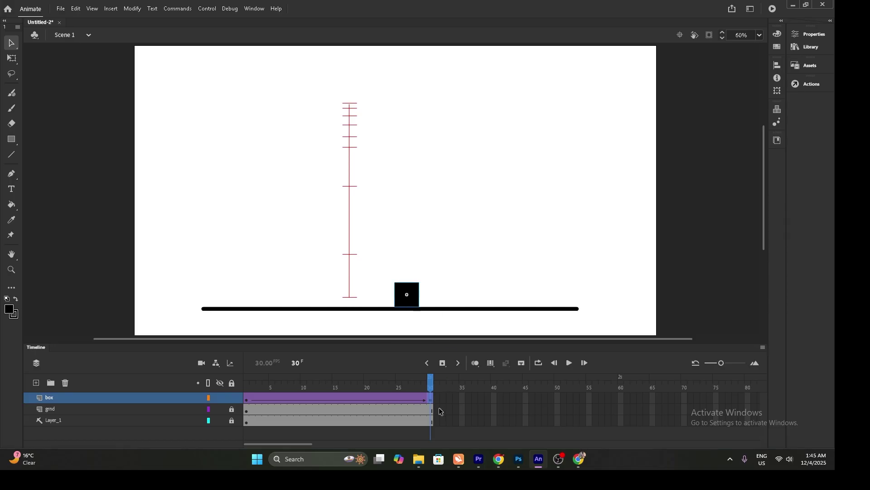
Play the animation twice from frame 1 to review the falling box.
drag(433, 386, 241, 368)
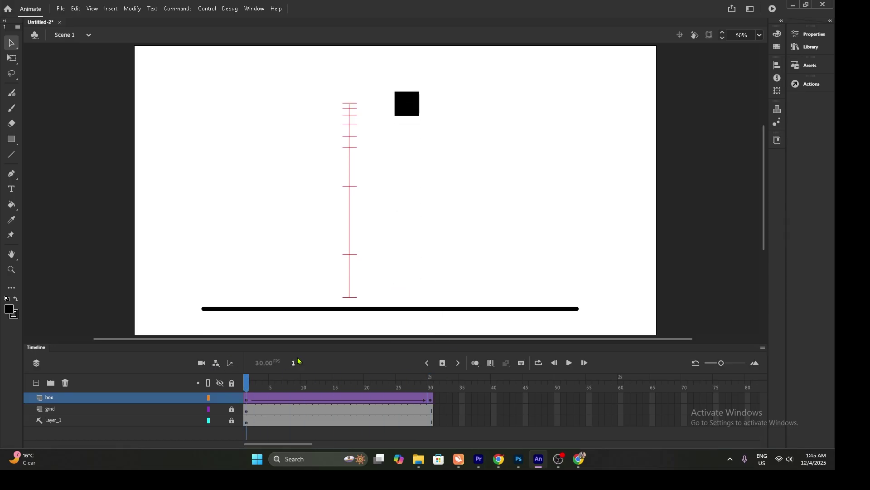
key(Return)
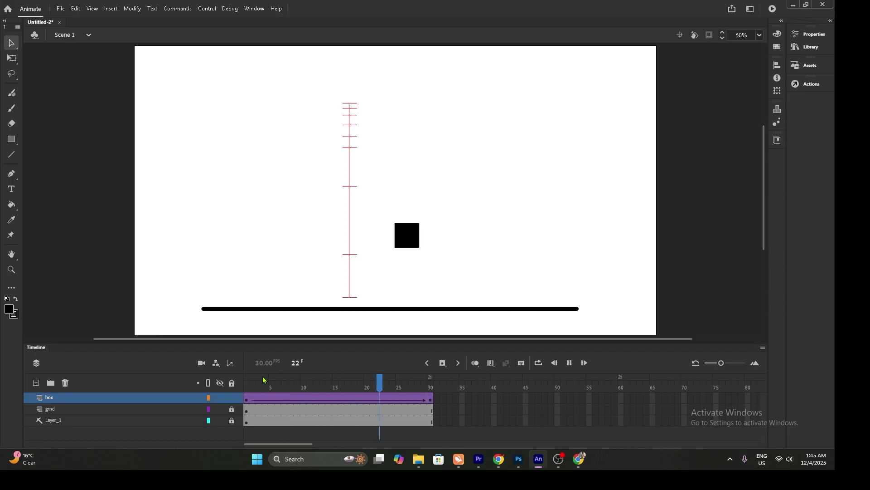
drag(263, 379, 230, 382)
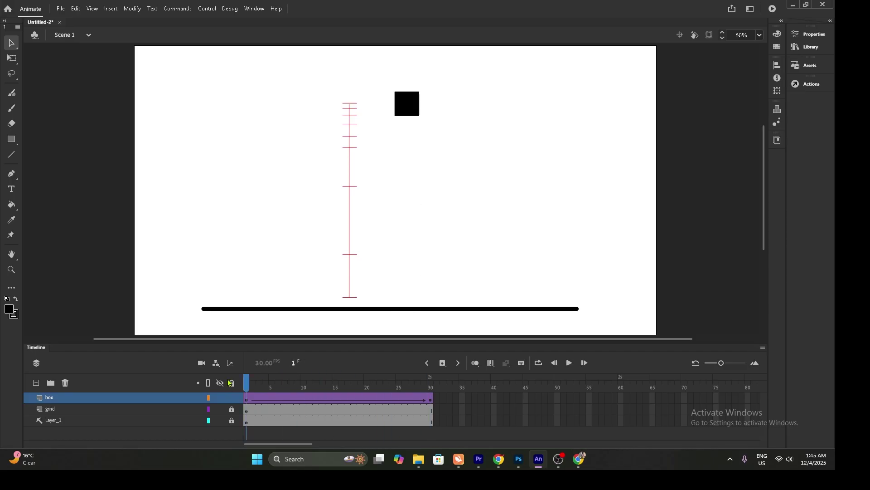
key(Return)
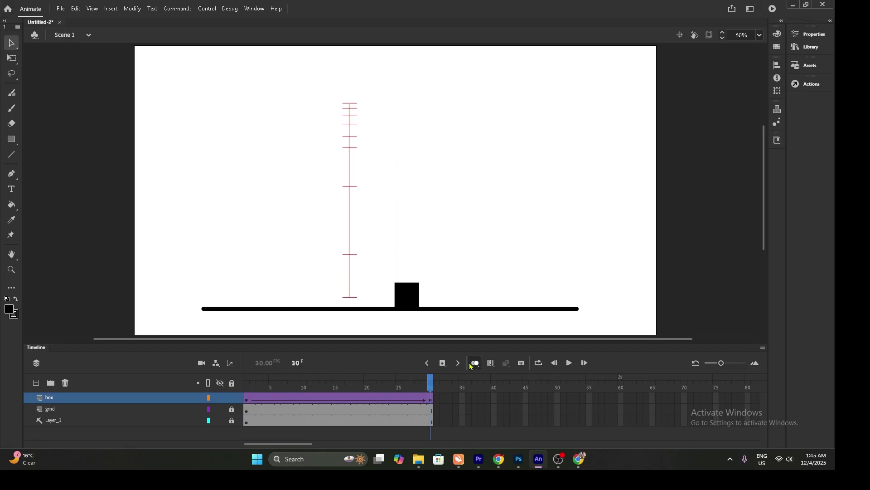
Turn on onion skinning and extend its range back to frame 1 to show the box's spacing.
click(472, 363)
drag(414, 384, 220, 370)
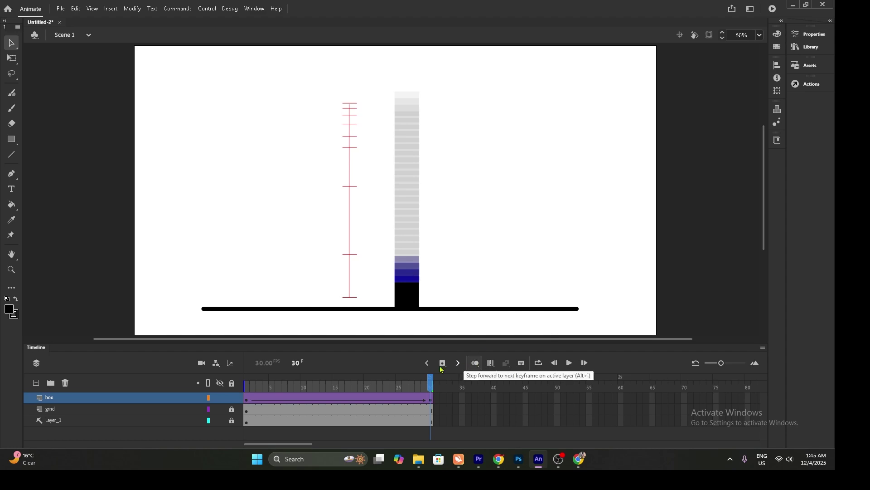
click(246, 396)
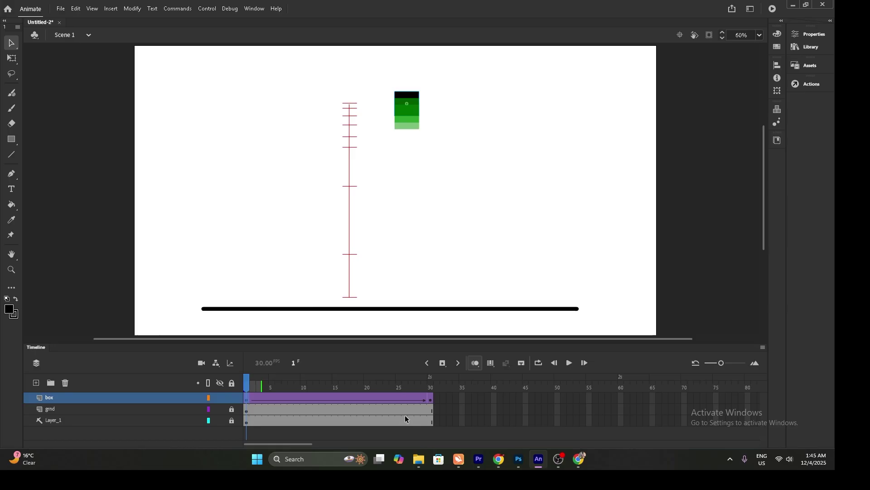
Save and apply a custom ease to the box tween, with a curve that rises steeply first and levels off at 100%.
click(423, 399)
click(811, 34)
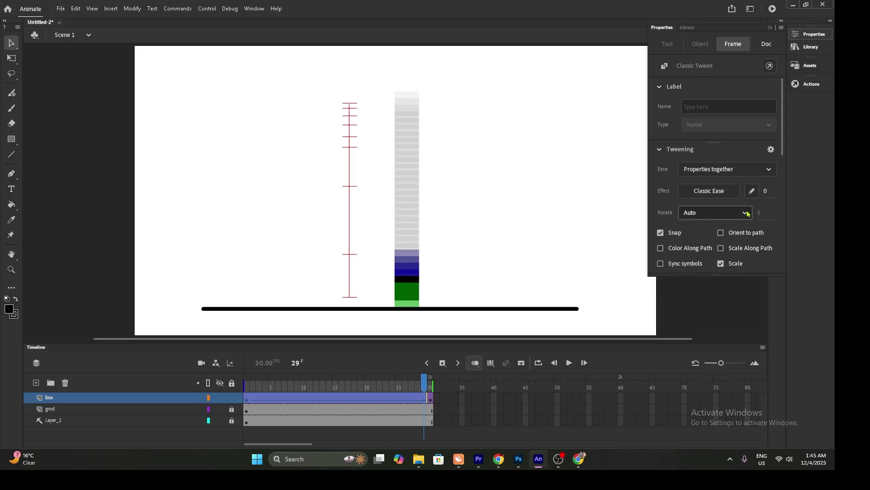
click(752, 190)
click(48, 261)
drag(123, 219, 78, 122)
click(270, 129)
drag(201, 173, 227, 131)
click(227, 287)
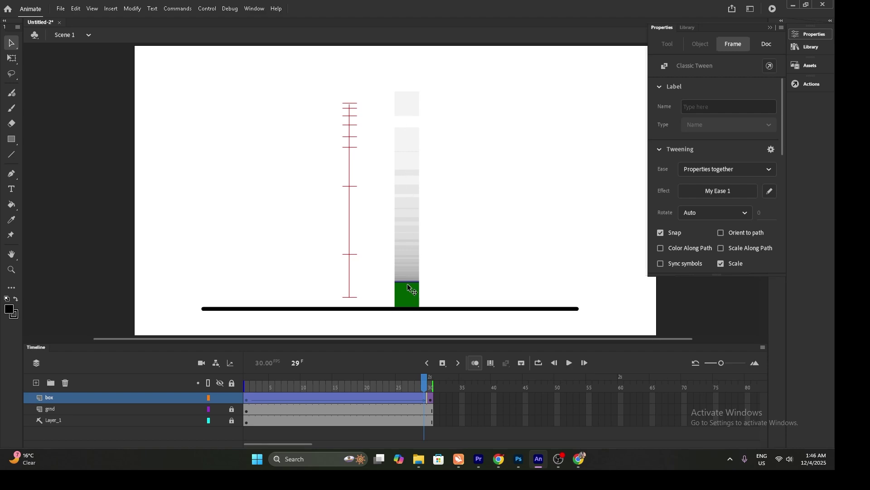
Reshape the box tween's custom ease to start nearly flat and rise steeply at the end, and save and apply it as My Ease 2.
click(770, 192)
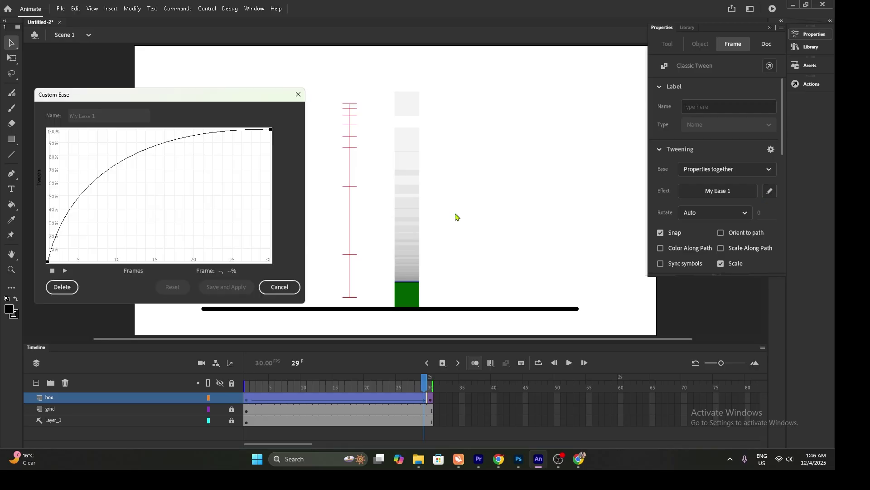
click(271, 130)
drag(229, 131, 244, 275)
click(48, 262)
drag(80, 133, 119, 262)
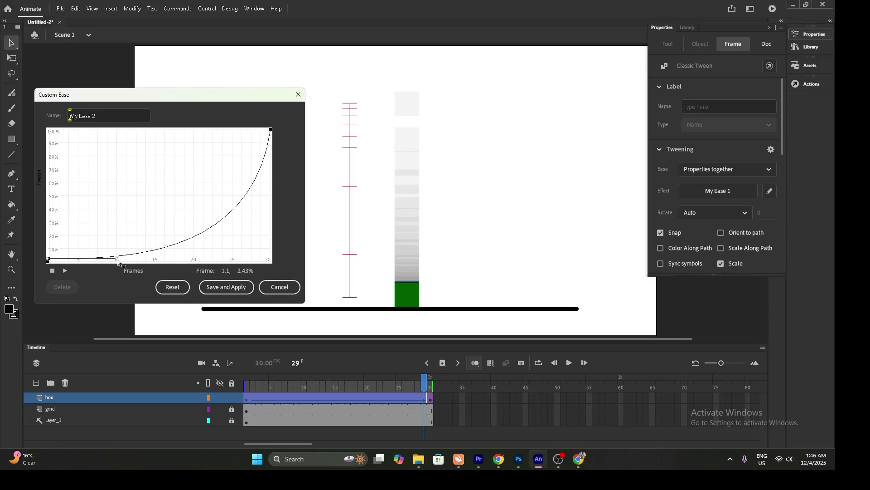
click(218, 287)
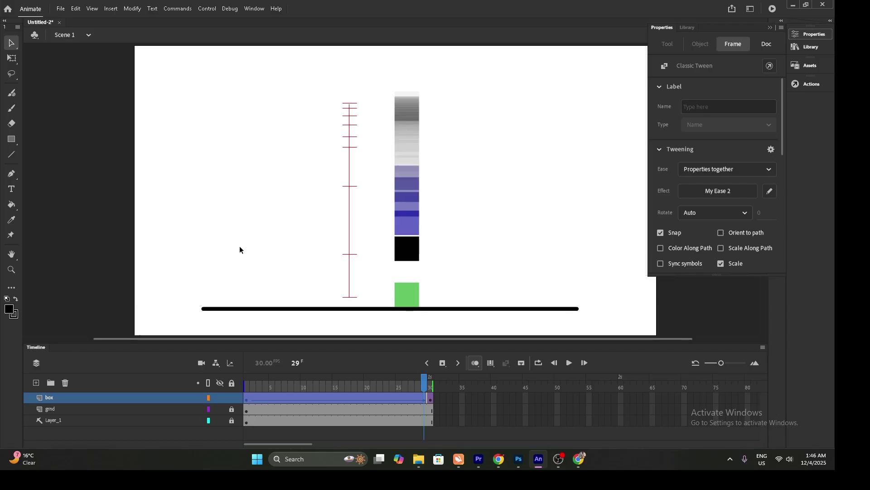
Turn off onion skinning so only the current frame of the box is displayed.
mouse_move(426, 380)
mouse_down()
mouse_move(247, 374)
mouse_move(425, 377)
mouse_up()
click(478, 366)
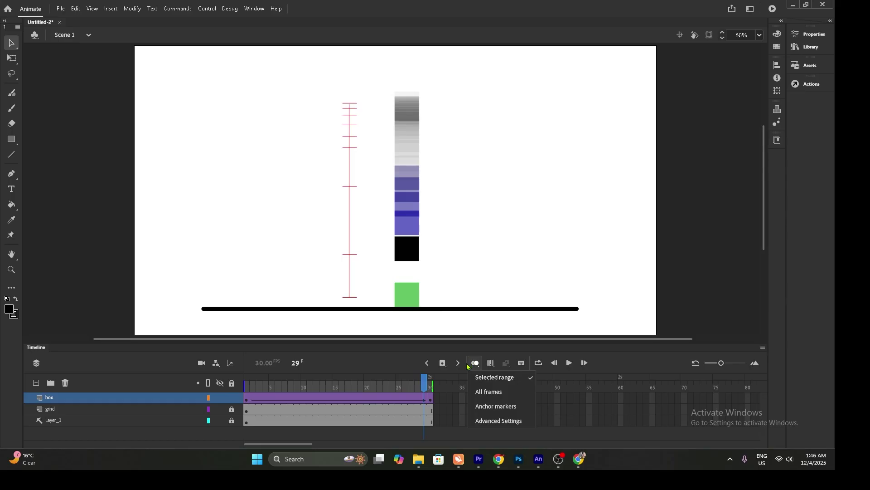
click(475, 362)
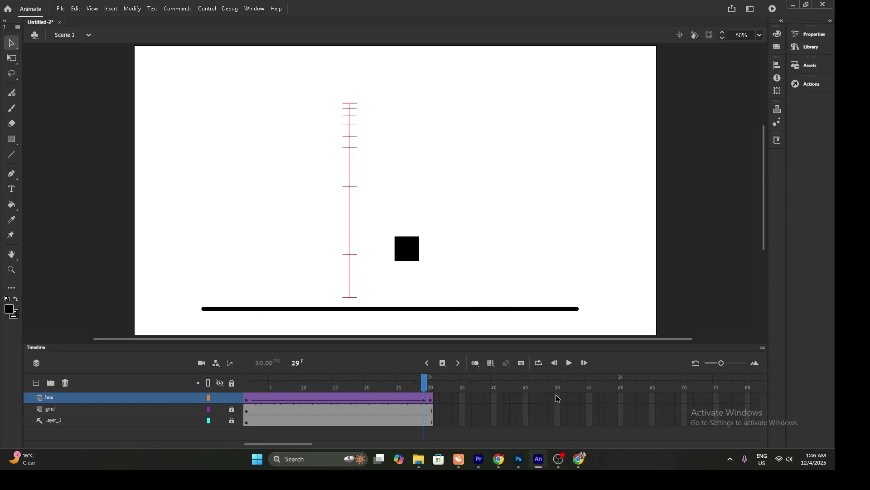
Extend all layers to frame 50 and test the movie to review the accelerating fall.
drag(554, 399, 559, 423)
key(F5)
key(ctrl+Return)
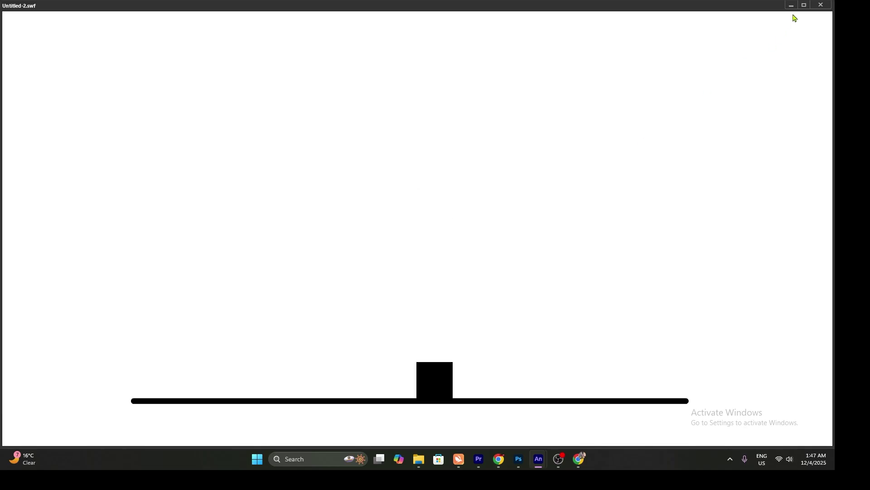
click(821, 5)
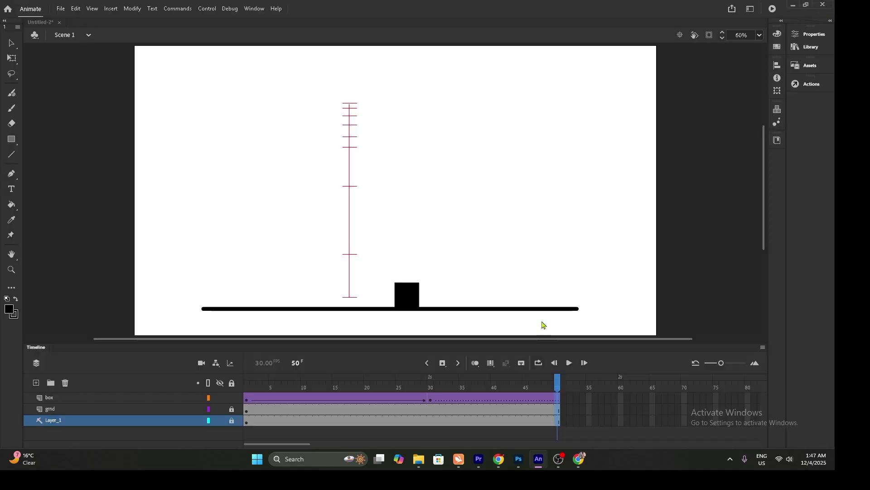
Duplicate the box layer together with its tween.
click(76, 397)
right_click(77, 398)
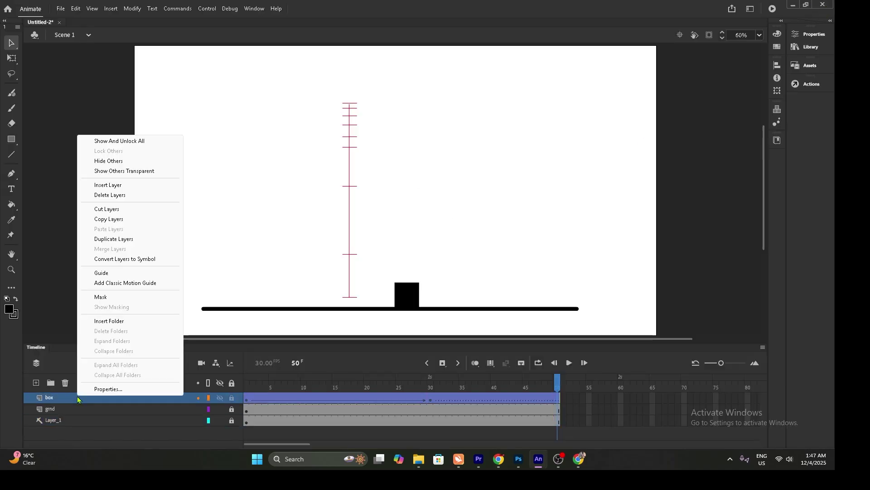
click(122, 239)
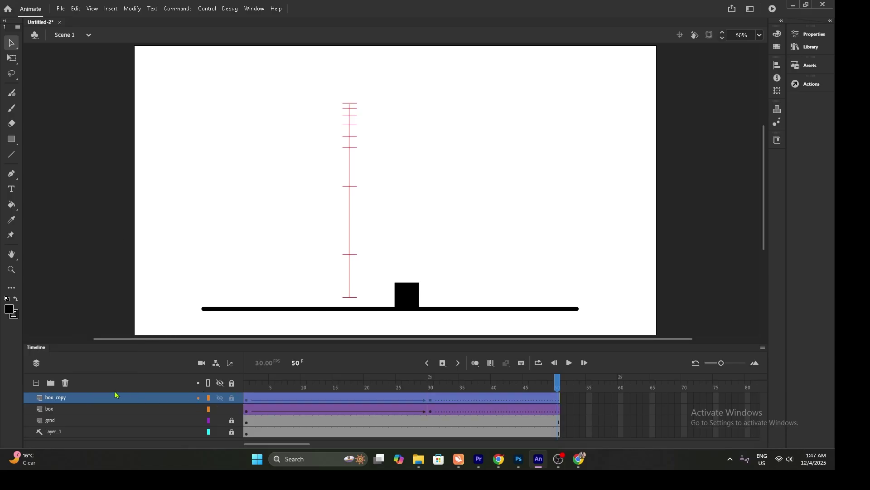
Edit multiple frames across the whole animation to shift the duplicated box to the left of the tick ruler, and test the movie.
click(489, 364)
drag(366, 387, 220, 382)
click(146, 401)
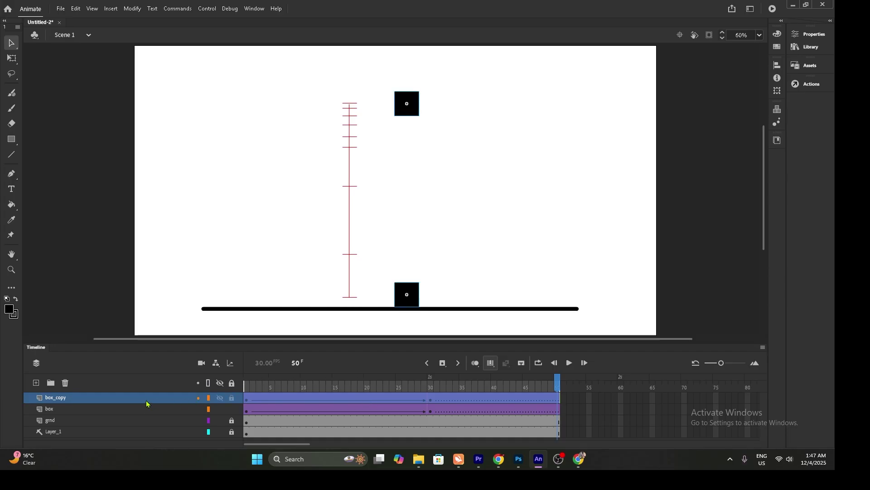
drag(409, 302, 279, 308)
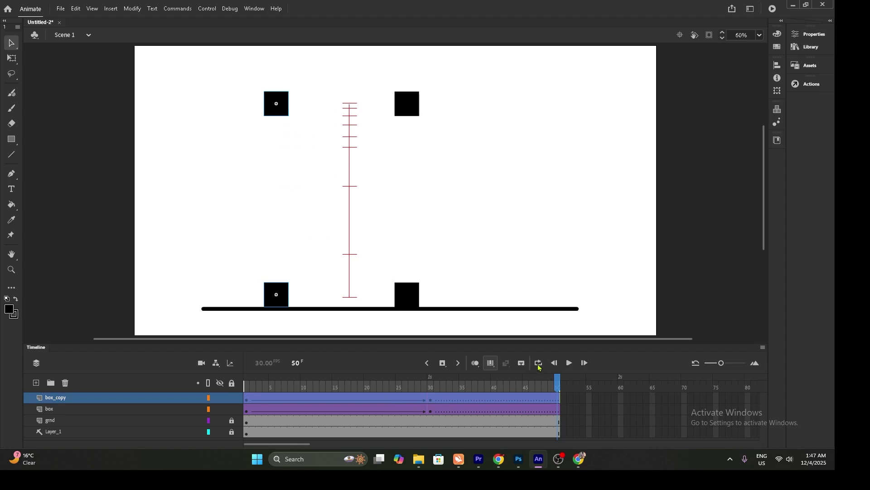
click(495, 366)
key(ctrl+Return)
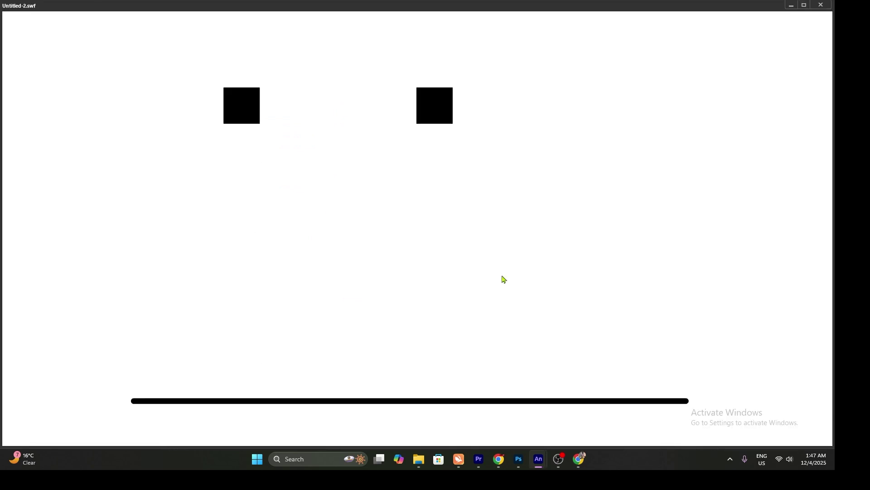
click(821, 5)
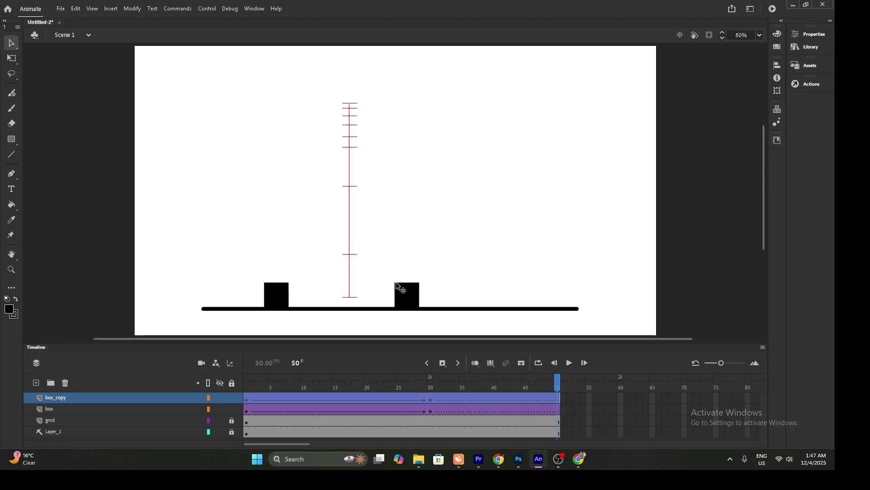
Insert a keyframe at frame 19 on the box_copy layer and stretch the box narrower and taller with Free Transform.
drag(398, 387, 361, 394)
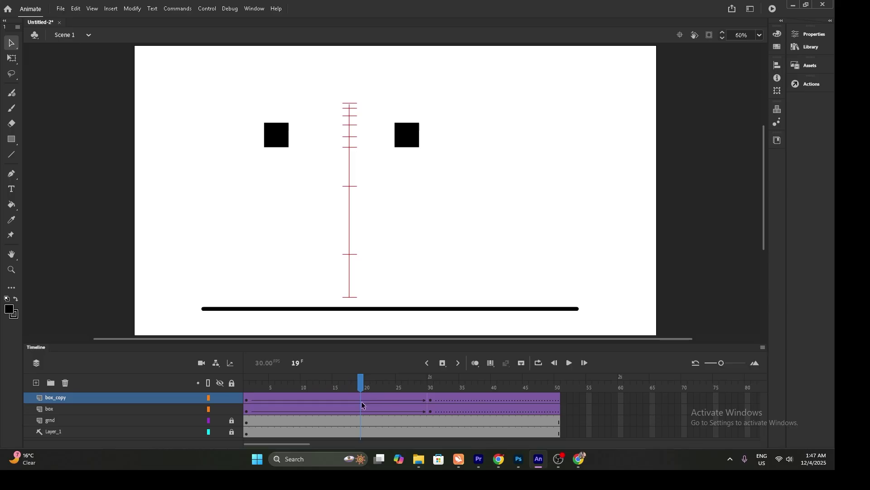
key(F6)
key(q)
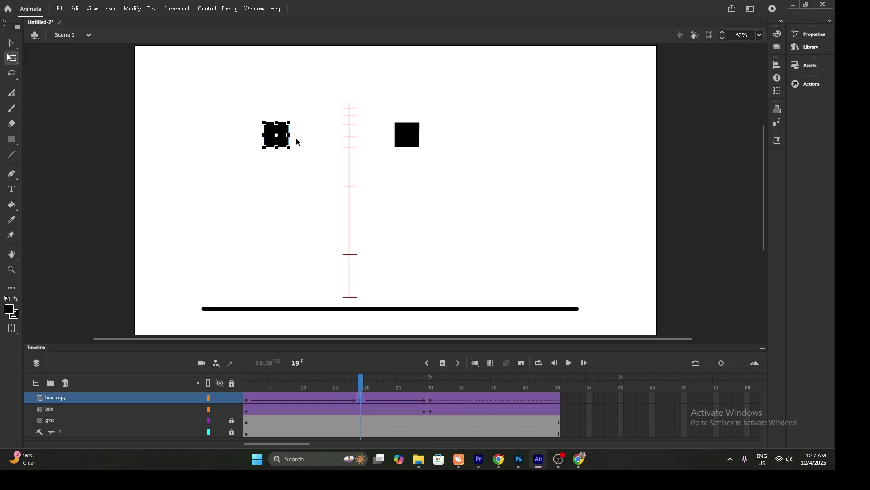
drag(289, 134, 277, 155)
Add a box_copy keyframe at frame 29 and stretch the box into a tall, narrow shape just before impact.
drag(361, 381, 425, 392)
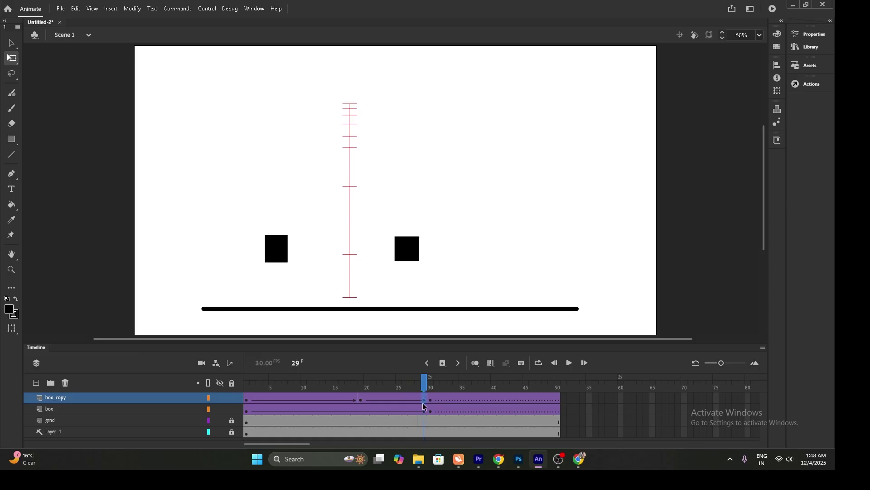
click(425, 407)
drag(289, 249, 275, 228)
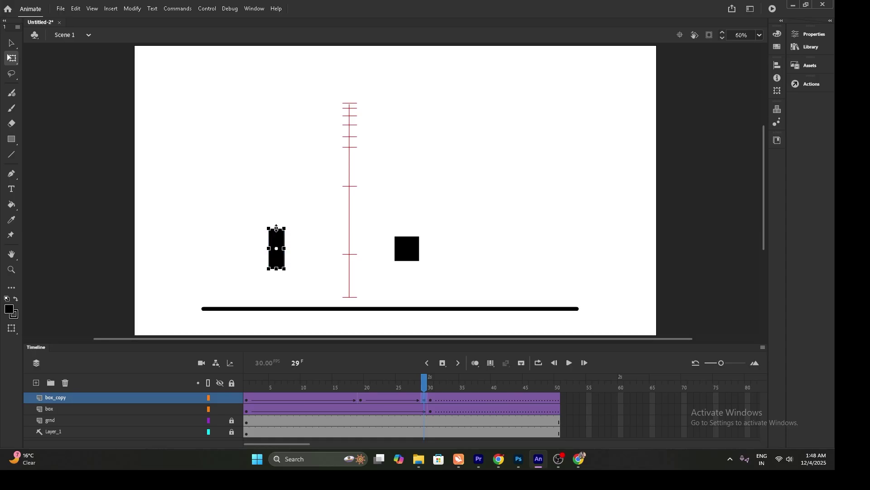
Squash the copied box wide and flat against the ground line at the frame 30 keyframe.
mouse_move(425, 389)
mouse_down()
mouse_move(286, 381)
mouse_move(431, 369)
mouse_move(423, 369)
mouse_move(430, 397)
mouse_up()
click(430, 399)
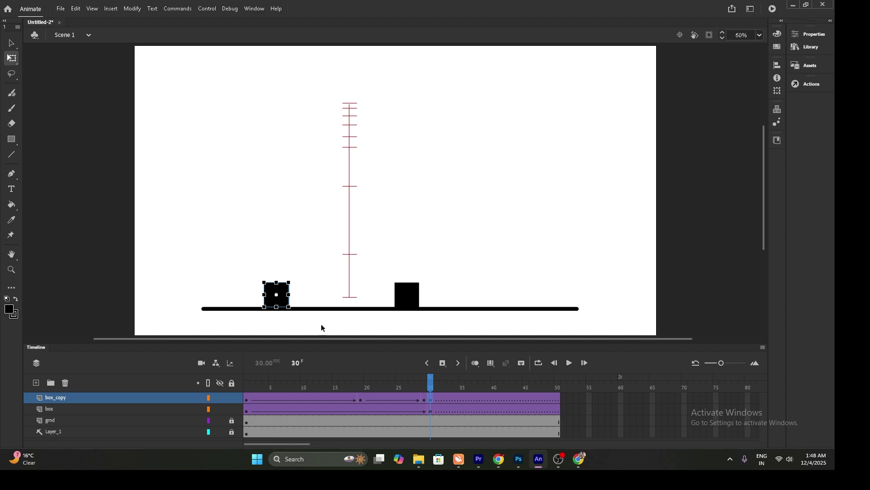
mouse_move(289, 295)
mouse_down()
mouse_move(301, 294)
mouse_move(278, 292)
mouse_up()
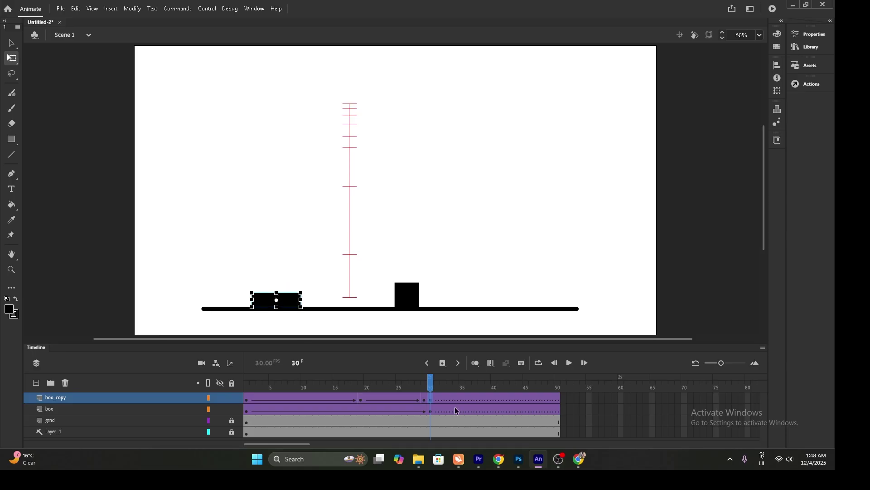
Add a keyframe at frame 33 on the box_copy layer and replace its box with the original square copied from frame 1.
mouse_move(433, 390)
mouse_down()
mouse_move(425, 387)
mouse_move(448, 388)
mouse_up()
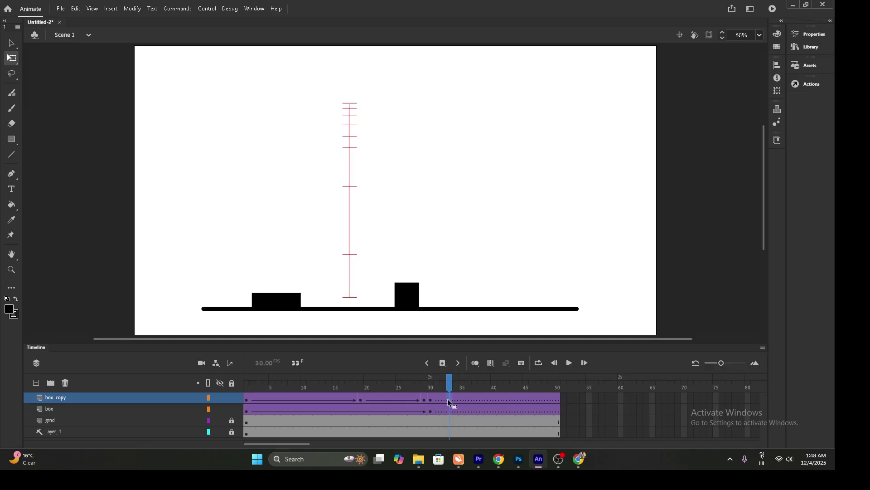
click(448, 399)
click(246, 400)
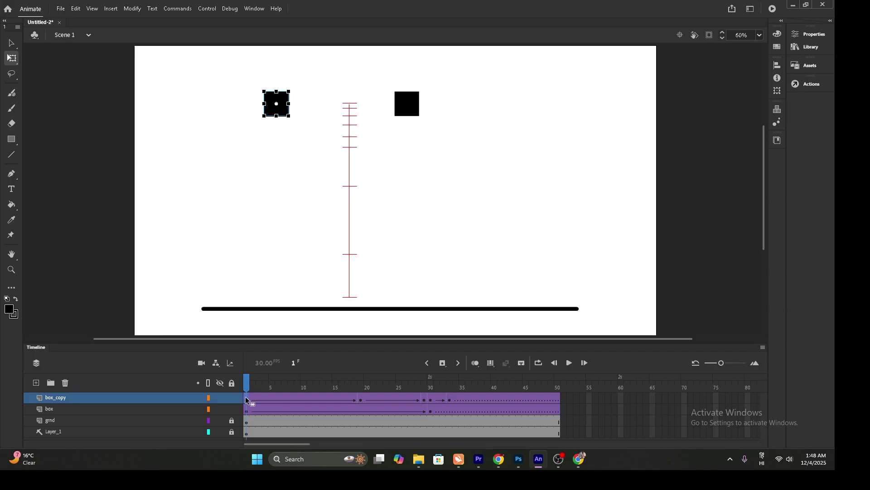
click(448, 398)
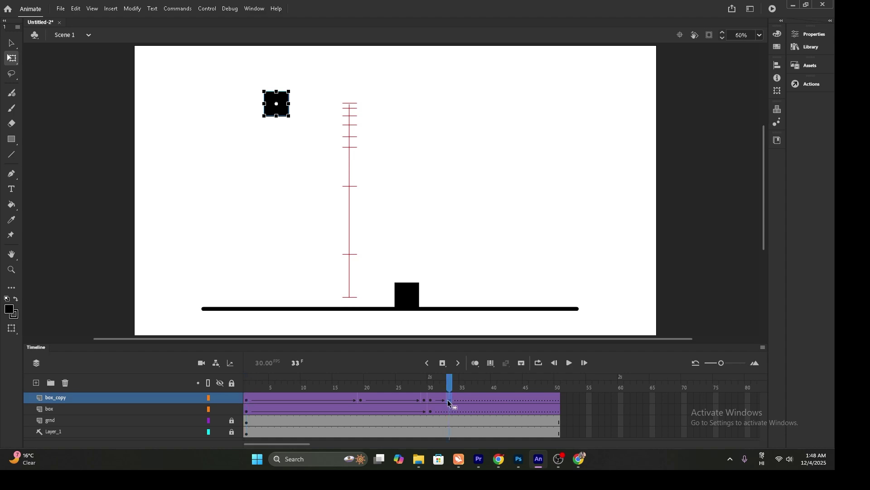
Move the pasted square down onto the ground line at frame 33, using onion skinning for alignment and switching it off when done.
mouse_move(449, 385)
mouse_down()
mouse_move(399, 388)
mouse_move(453, 391)
mouse_up()
click(475, 363)
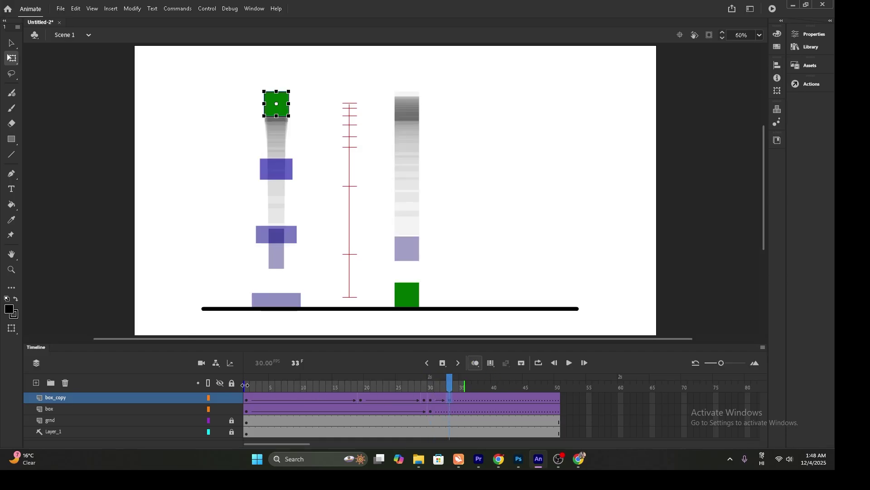
drag(283, 114, 287, 299)
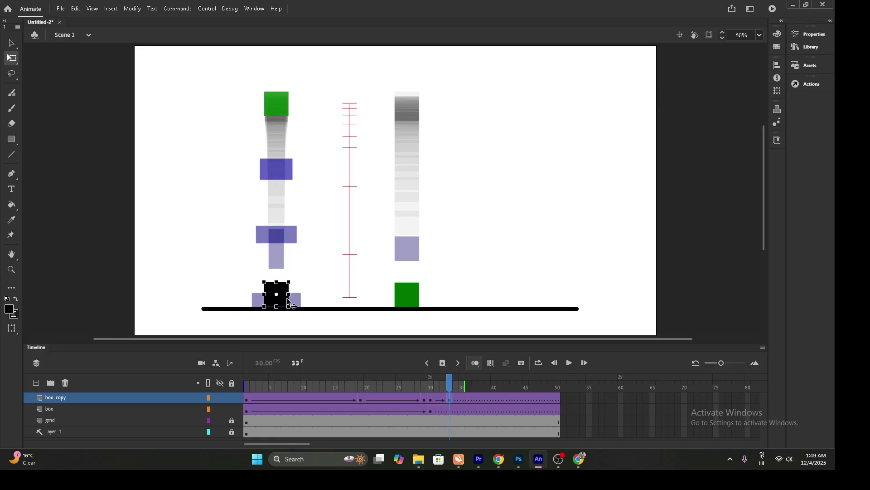
click(475, 363)
Scrub back to frame 1 and test the movie to compare the squash-and-stretch box with the plain one.
click(443, 385)
drag(444, 385, 246, 385)
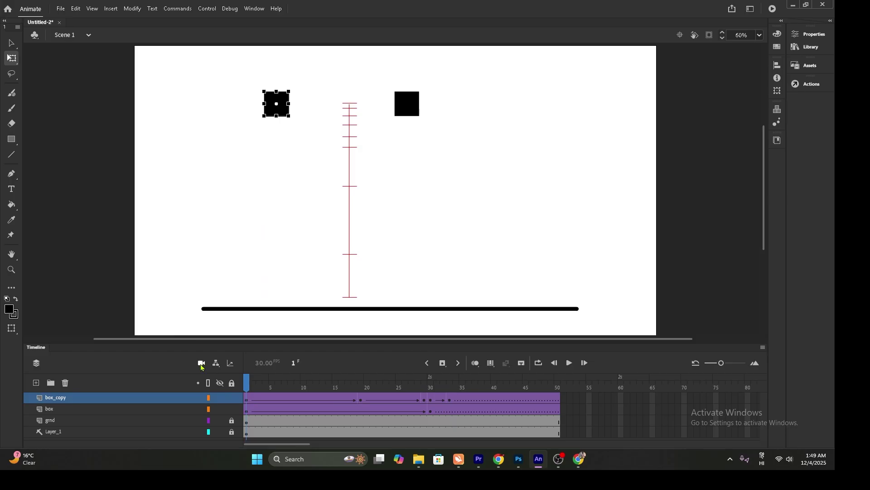
key(ctrl+Return)
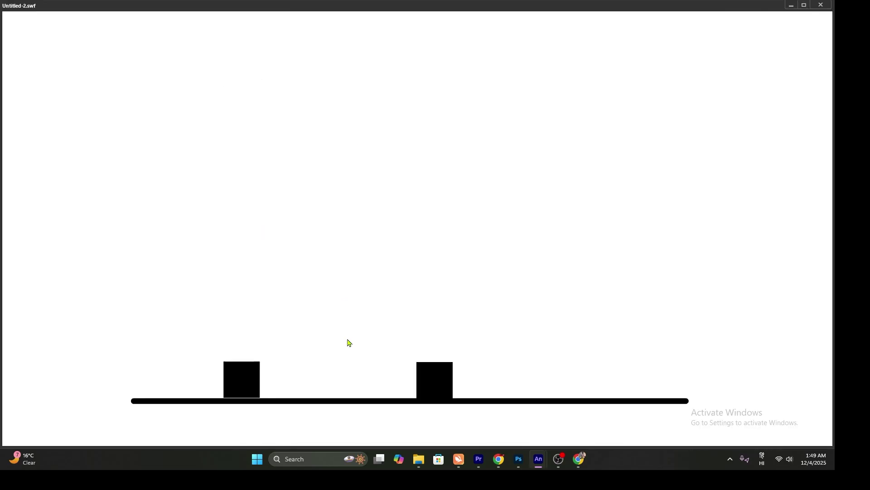
click(821, 4)
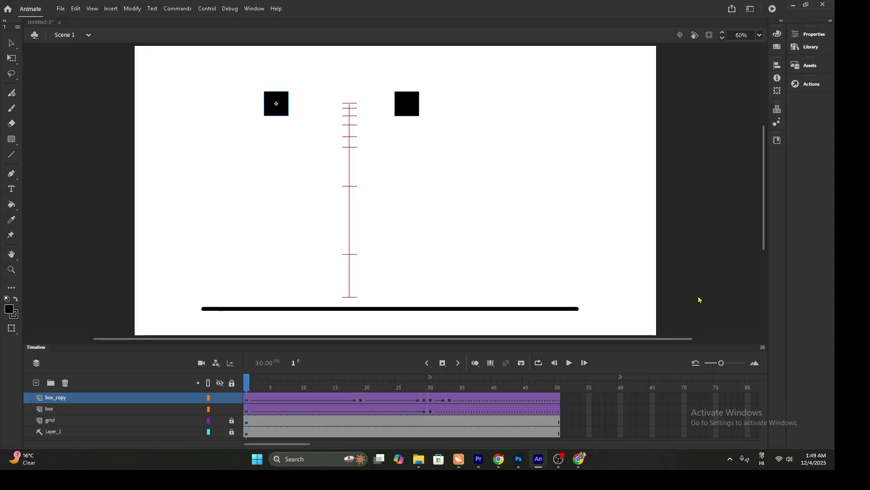
Move the box_copy layer's frame 33 keyframe to frame 36 to lengthen the recovery from the squash.
click(425, 388)
drag(428, 388, 437, 388)
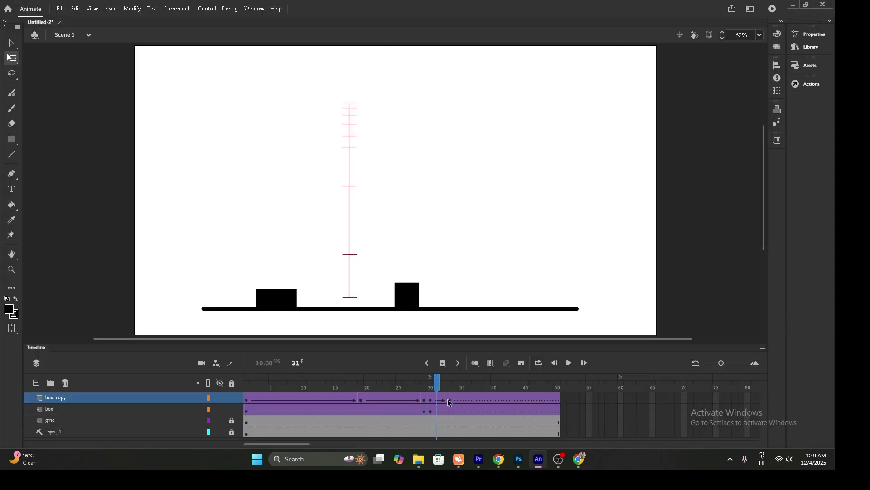
click(448, 399)
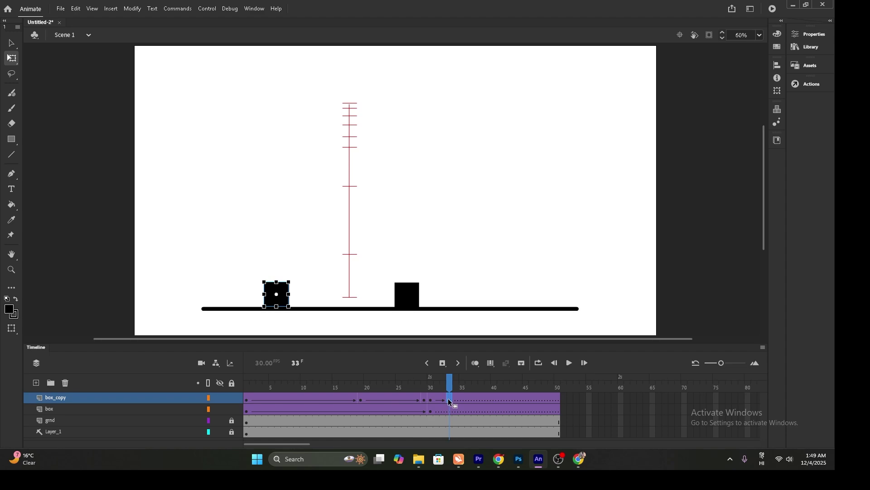
drag(467, 399, 450, 383)
Insert a keyframe at frame 33 on the box_copy layer and stretch the box slightly taller than the plain square, keeping it grounded.
click(447, 400)
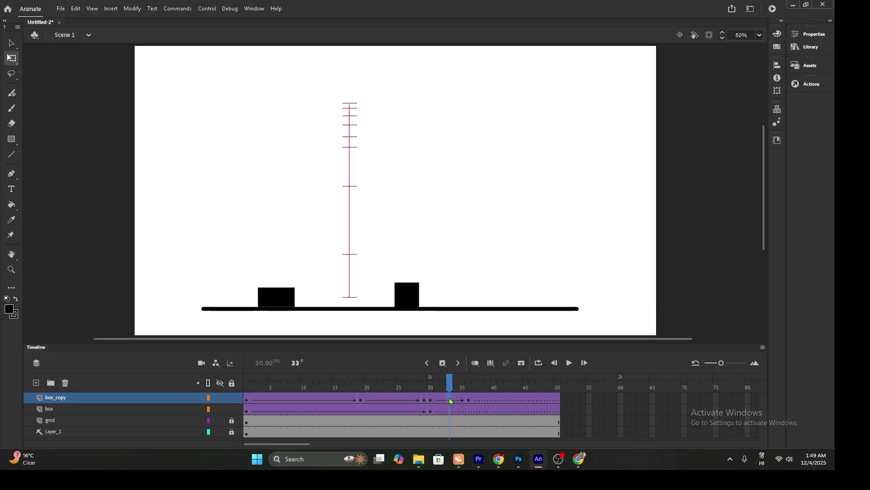
click(449, 396)
key(F6)
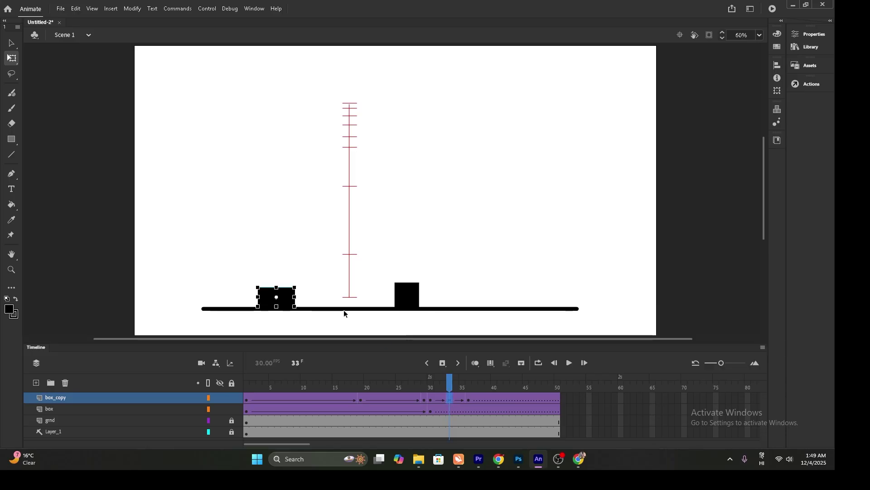
drag(295, 298, 278, 273)
drag(279, 273, 279, 275)
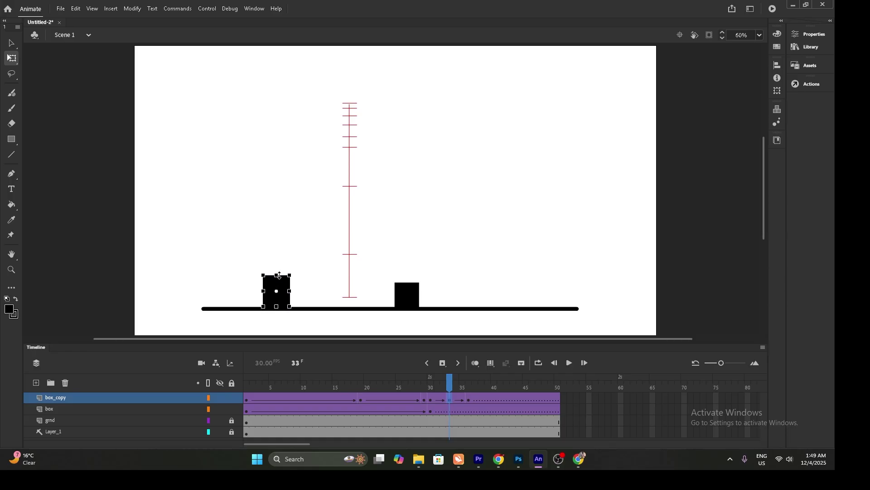
Scrub back through the impact frames and test the movie to review the added rebound stretch.
drag(450, 383, 420, 384)
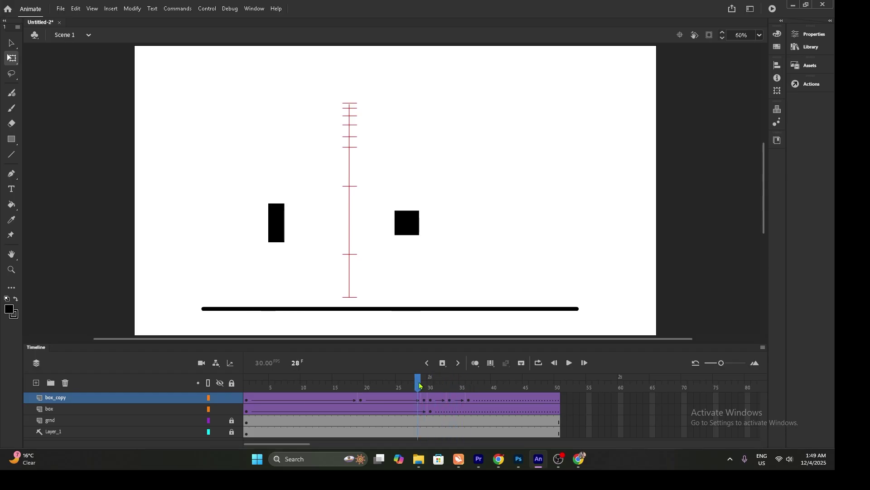
key(ctrl+Return)
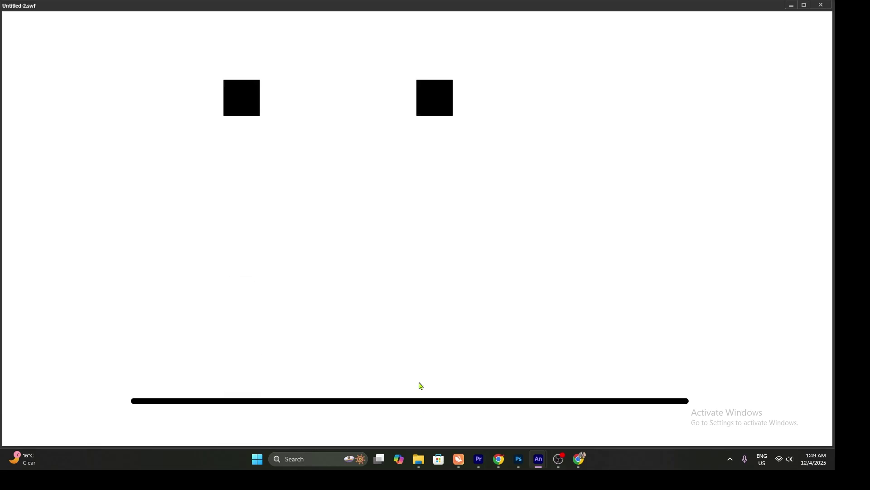
click(825, 9)
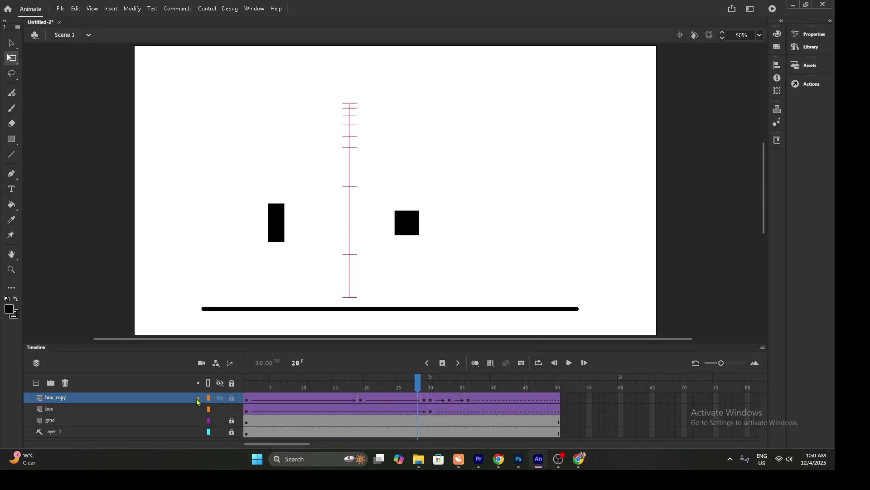
Duplicate the box layer and move the duplicate to the top of the layer stack.
click(77, 409)
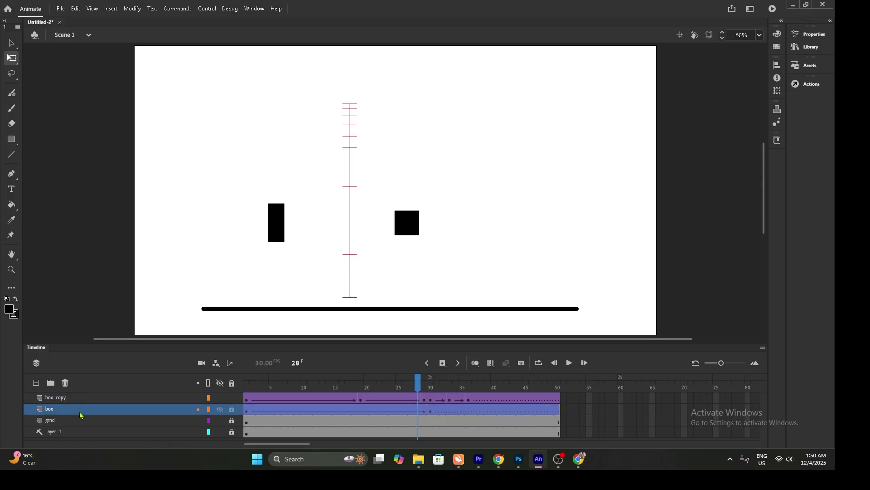
right_click(81, 411)
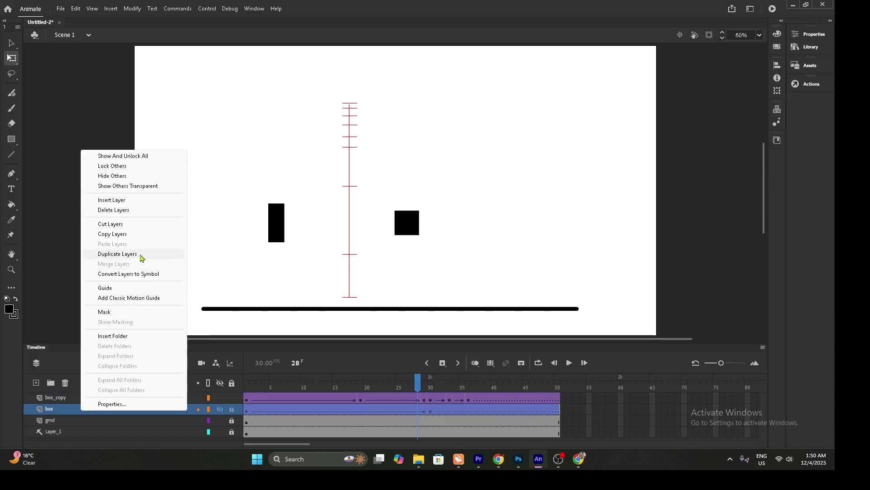
click(140, 255)
drag(97, 408, 101, 395)
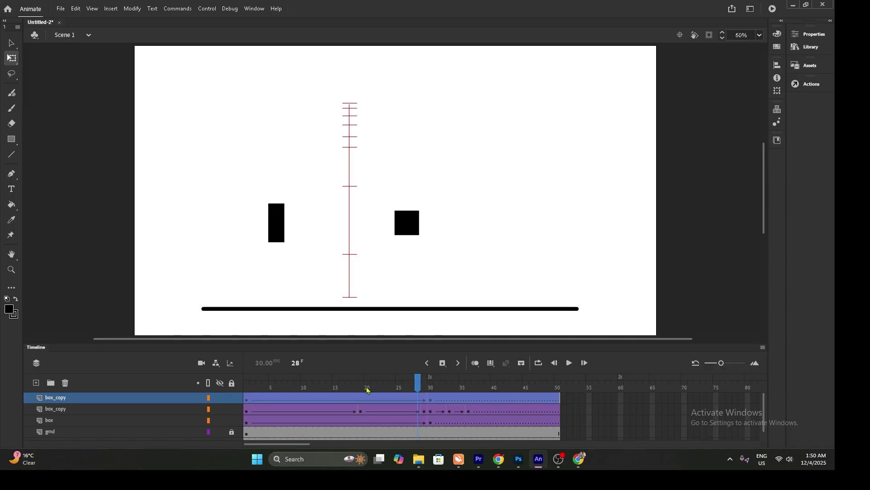
Use Edit Multiple Frames to move the duplicated box's whole fall to the right of the plain box.
click(491, 362)
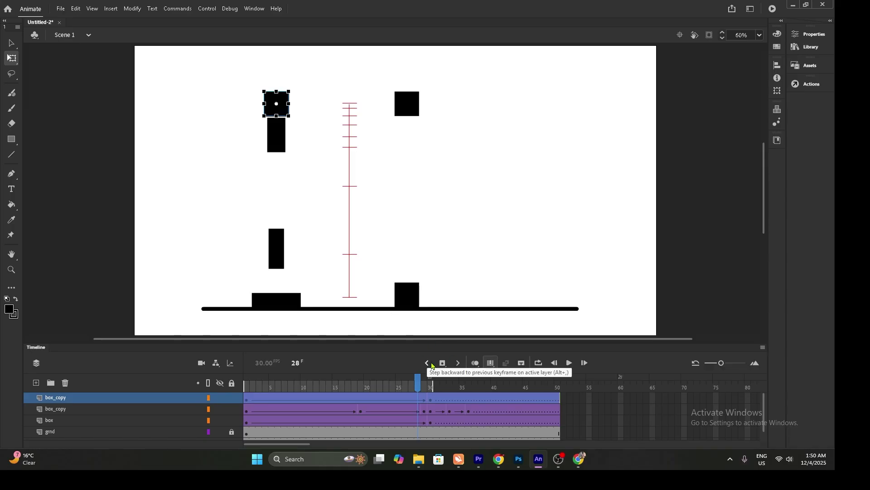
click(84, 400)
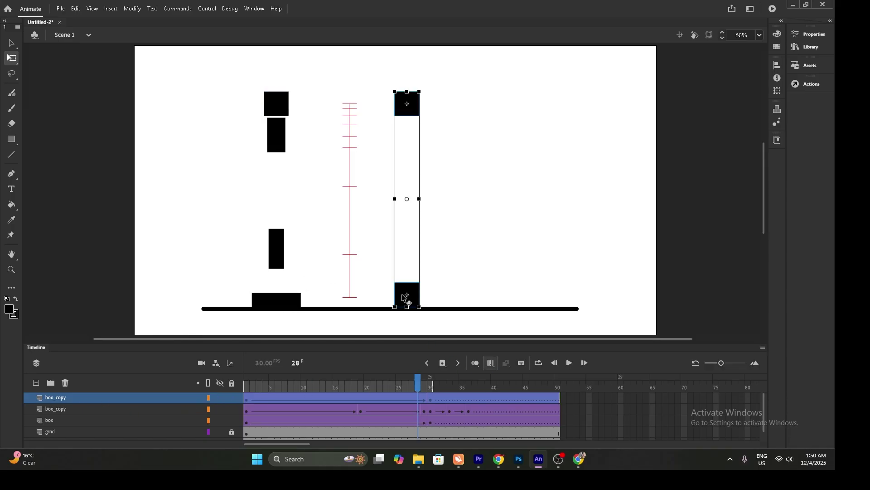
drag(407, 299, 518, 305)
click(492, 362)
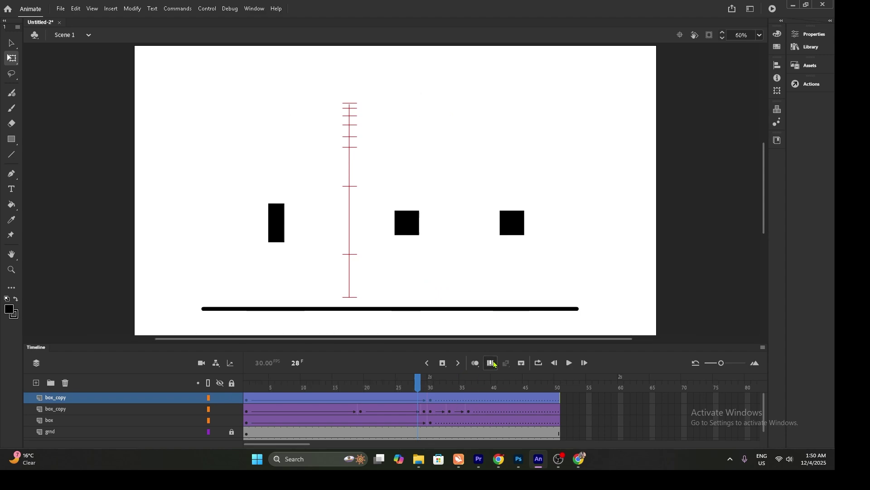
Test the movie from frame 1 to review the three falling boxes together.
click(247, 397)
key(ctrl+Return)
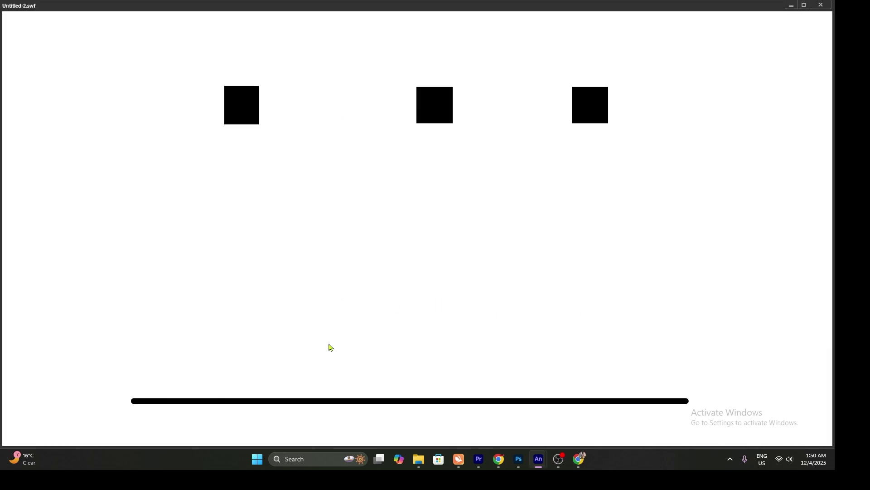
click(822, 5)
Go to the impact at frame 30 and add a new layer above the topmost box_copy layer.
drag(403, 388, 430, 389)
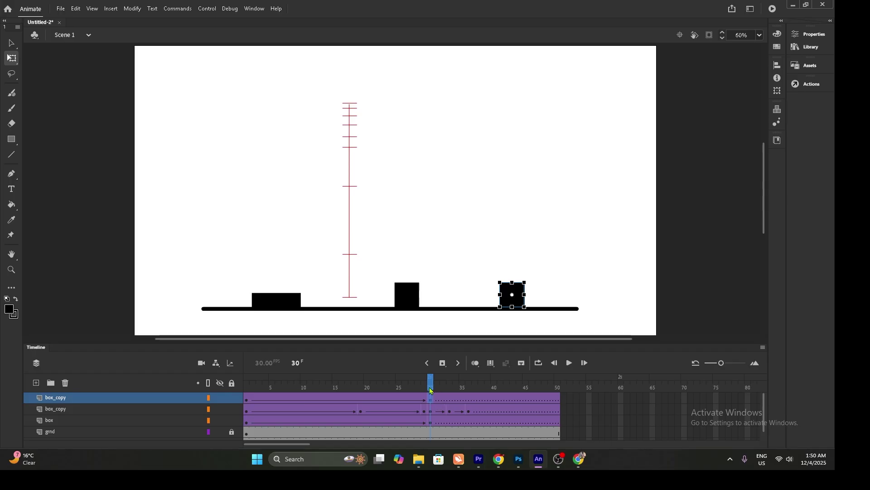
click(36, 383)
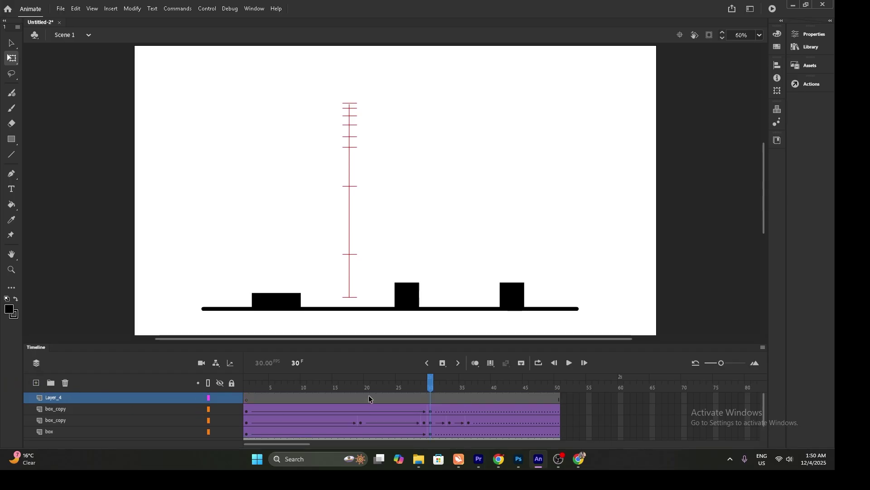
Try to shrink the third box to about half size at frame 30, resting on the ground line, and test the movie.
click(432, 411)
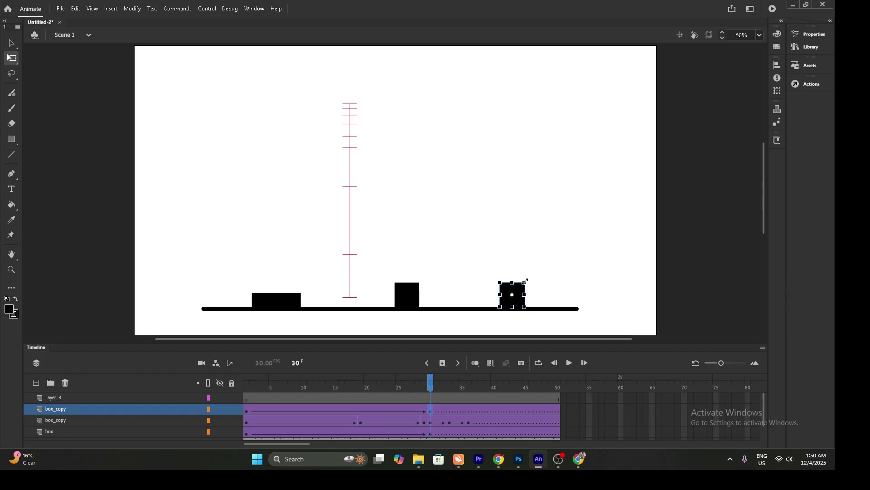
drag(524, 281, 520, 287)
key(v)
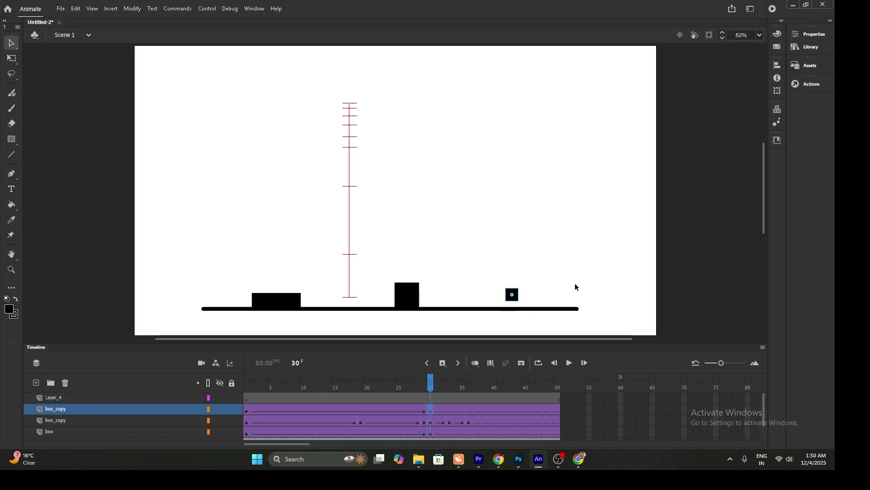
key(Down)
key(Down)
key(Down)
key(Down)
key(Down)
key(Down)
key(Down)
key(Down)
key(Down)
key(Down)
key(Down)
key(Down)
key(Down)
key(Down)
key(Down)
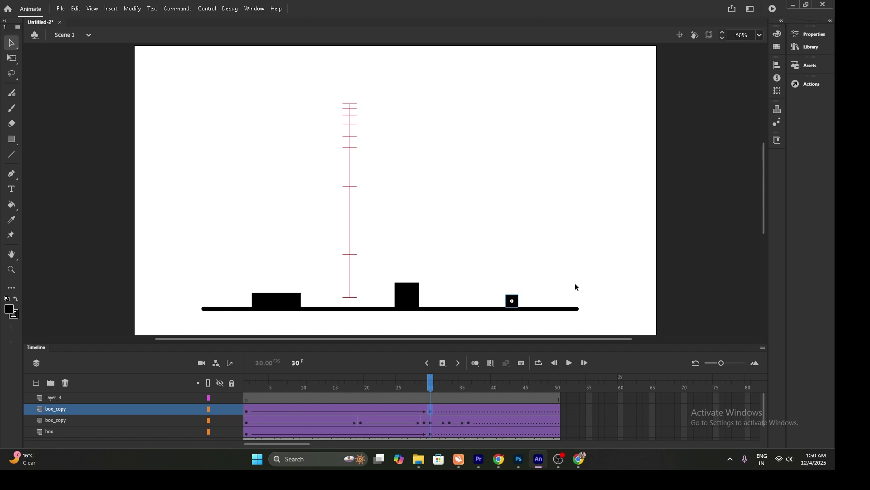
key(ctrl+Return)
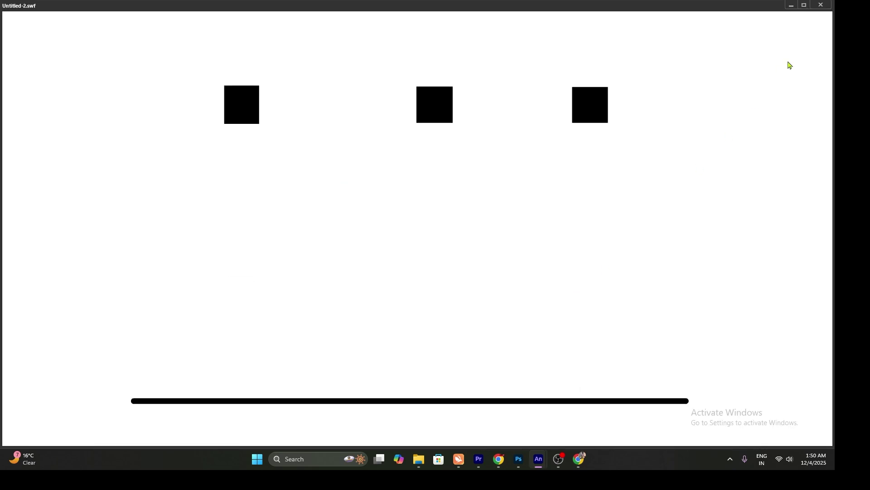
click(821, 5)
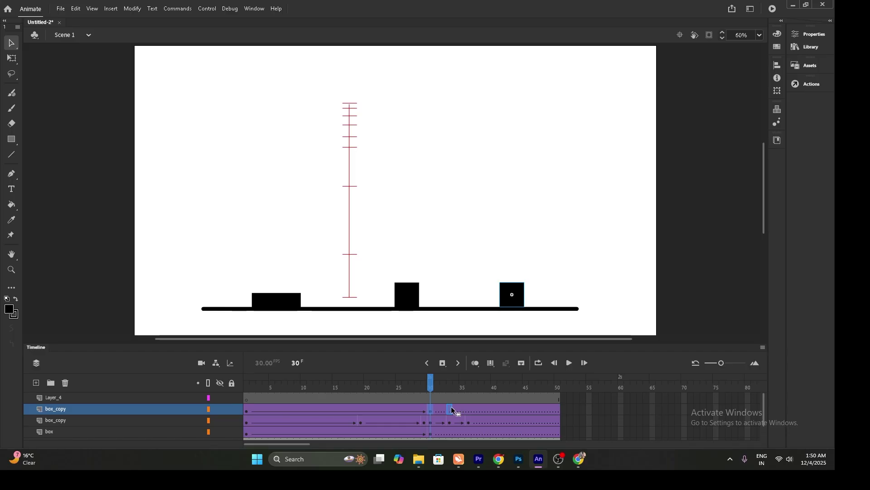
Insert a keyframe at frame 33 for the third box and shrink it to less than half size, resting on the ground line.
click(449, 406)
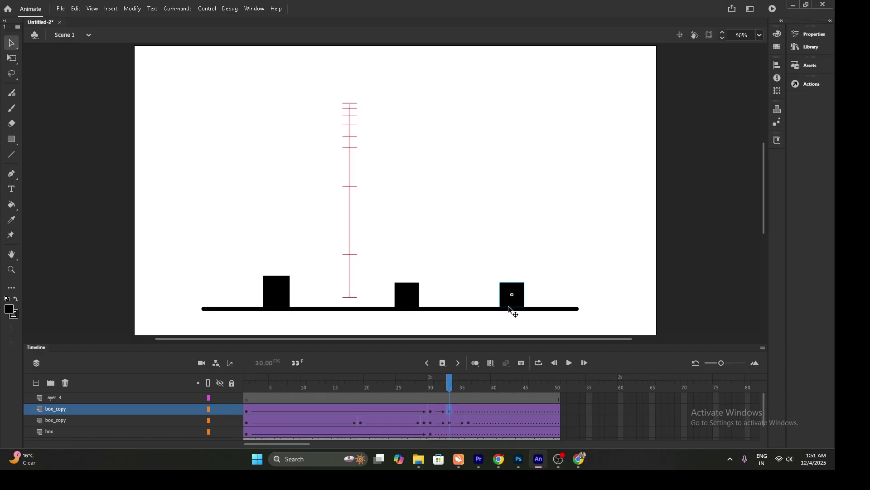
key(q)
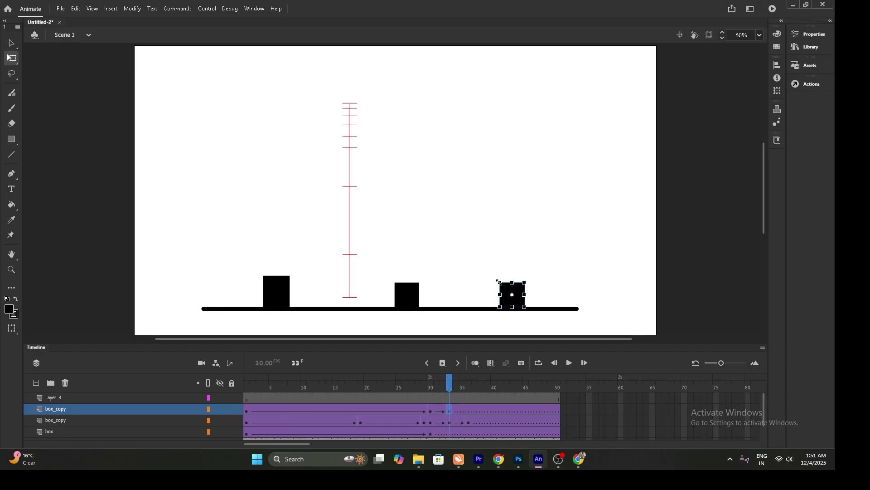
mouse_move(499, 282)
mouse_down()
mouse_move(512, 307)
mouse_move(508, 287)
mouse_up()
key(ctrl+z)
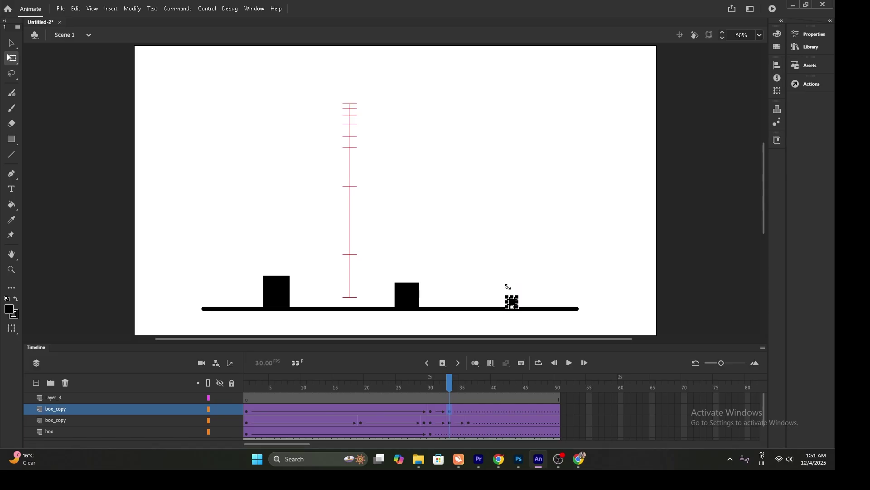
Add a layer above the third box's layer and paste a copy of the shrunken box on it, placed diagonally up-left of the original.
mouse_move(450, 385)
mouse_down()
mouse_move(404, 385)
mouse_move(452, 387)
mouse_up()
click(102, 412)
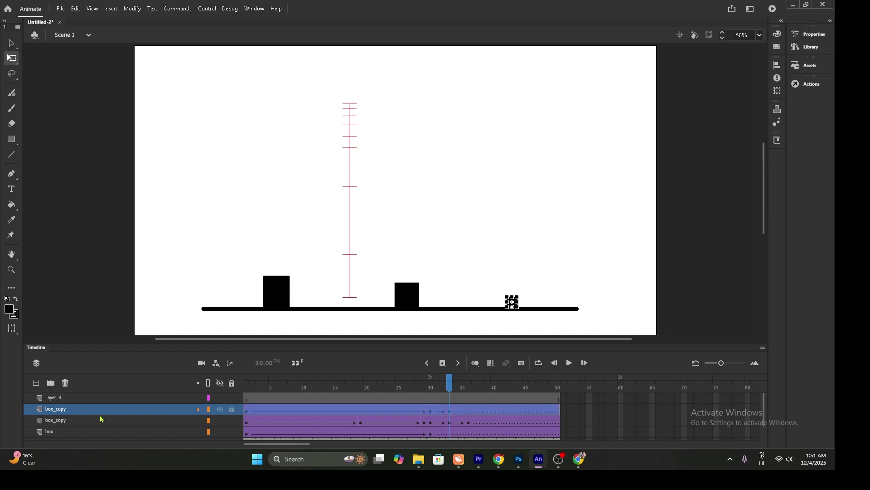
click(36, 383)
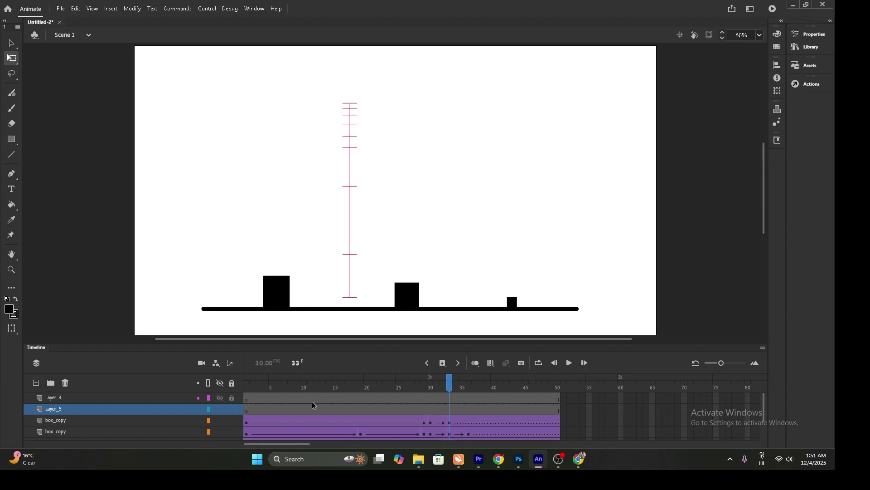
click(449, 424)
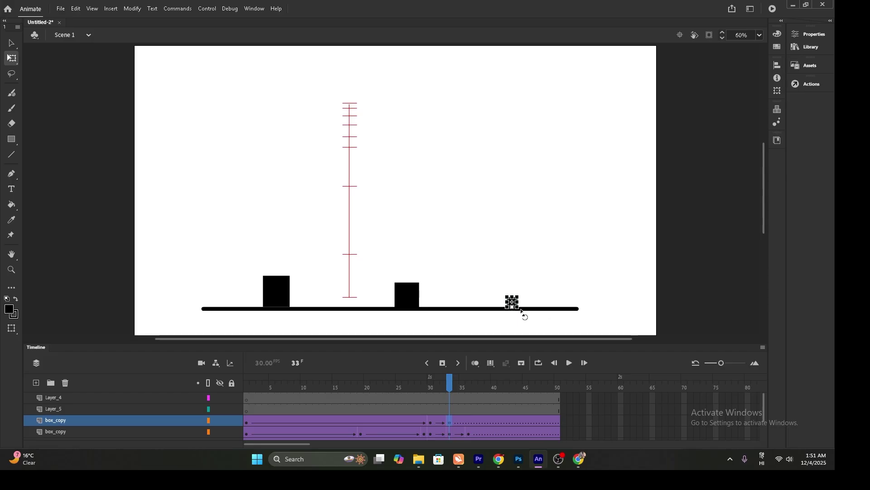
click(451, 409)
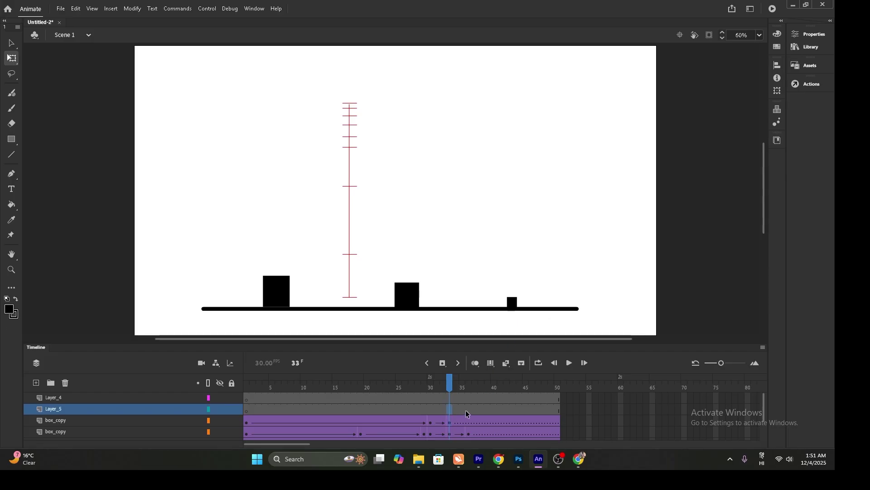
key(ctrl+v)
click(11, 43)
drag(398, 194, 505, 293)
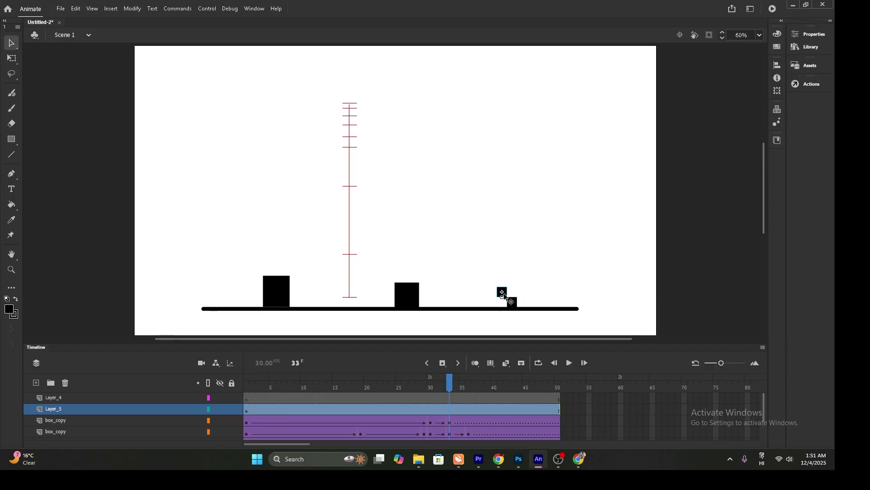
Split Layer_5 with a keyframe at frame 33 and clear its earlier frames so the pasted fragment starts at frame 33.
click(444, 410)
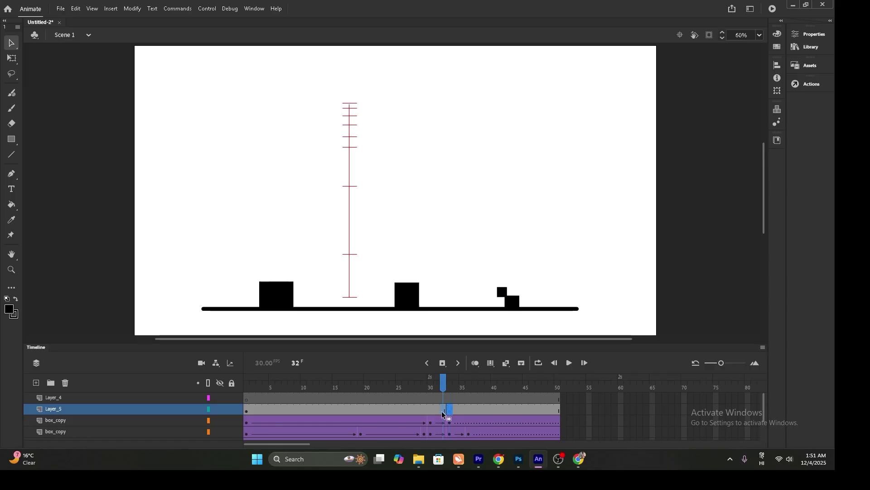
double_click(248, 412)
right_click(267, 410)
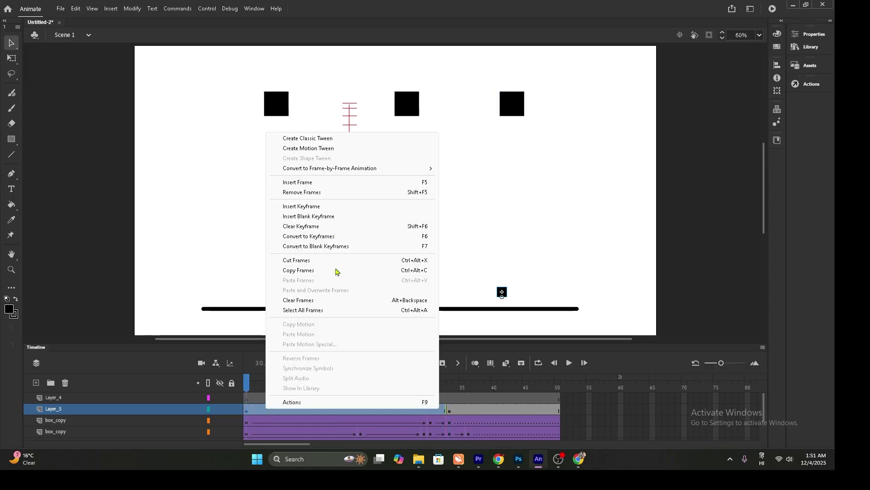
click(343, 299)
click(444, 386)
drag(444, 387, 451, 386)
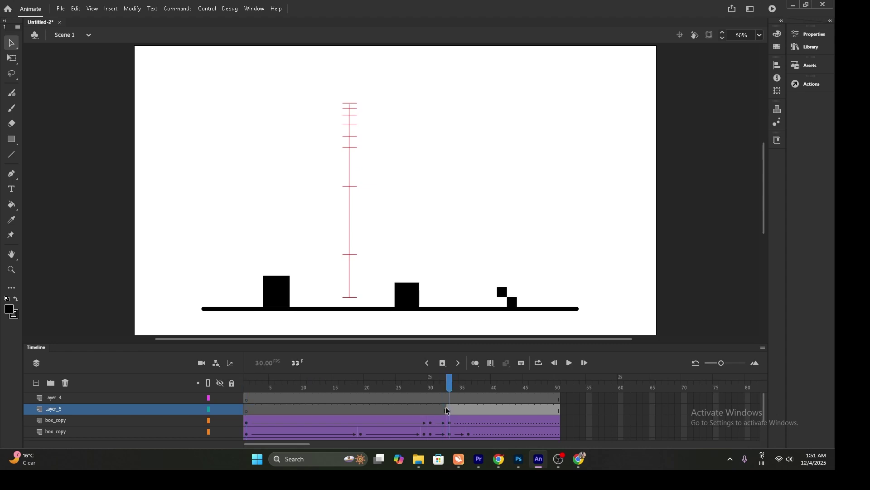
Create a classic tween on Layer_5 with a keyframe at frame 37 and move the fragment down-left onto the ground line.
click(470, 410)
click(473, 412)
click(473, 412)
right_click(472, 409)
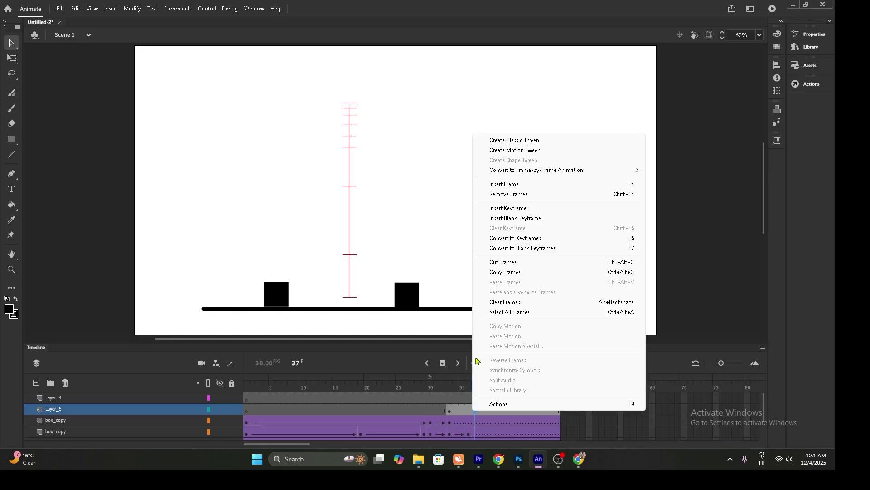
click(558, 149)
key(F6)
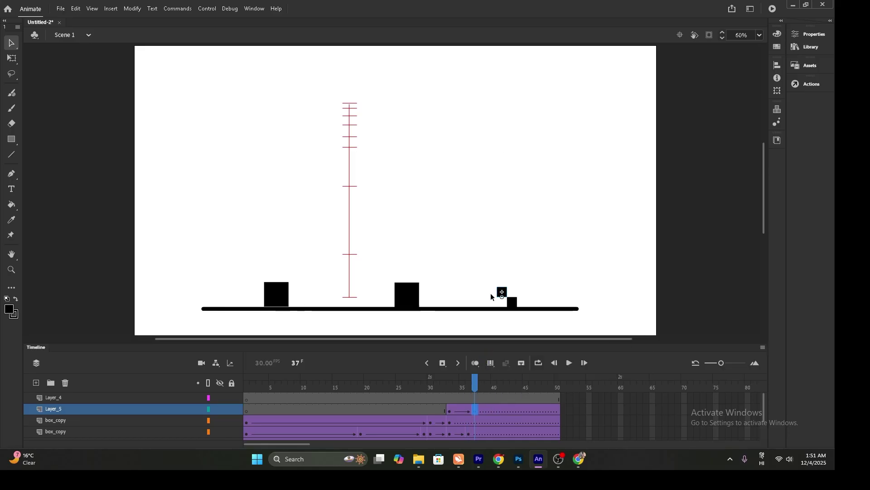
drag(502, 294, 484, 305)
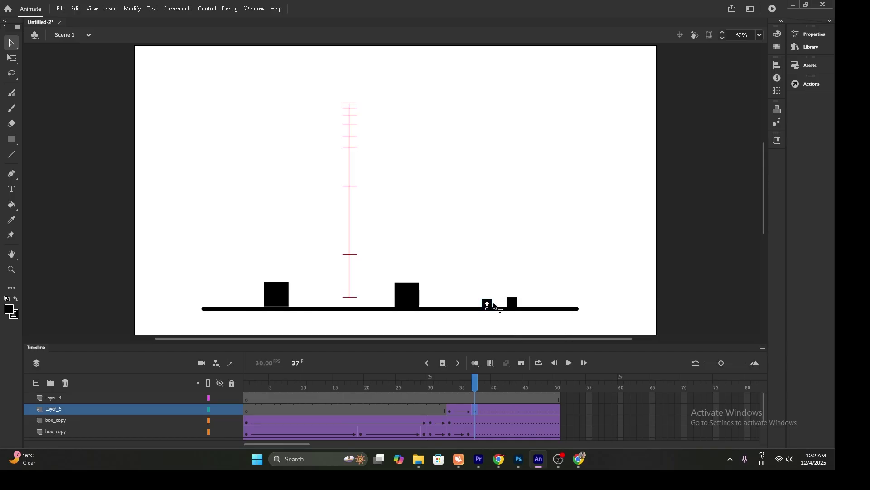
Add in-between keyframes at frames 34 and 35 on Layer_5, extend the fragment's landing to frame 38, and test the movie.
drag(475, 383, 463, 386)
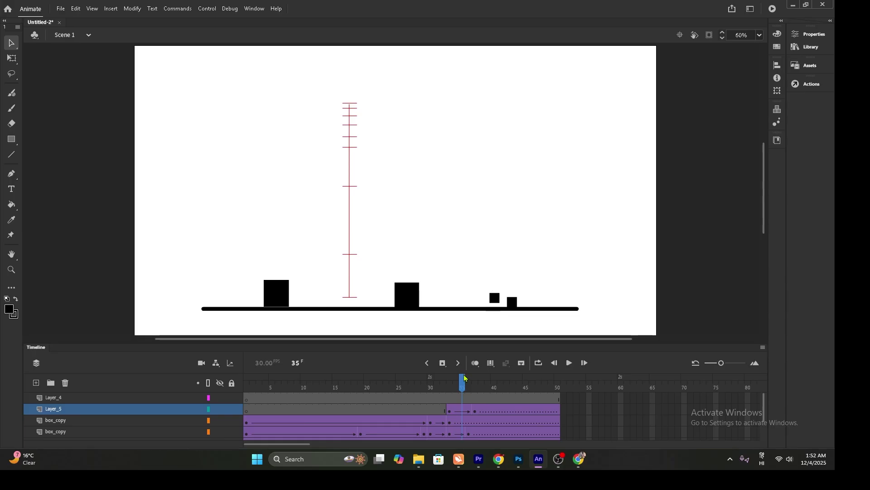
key(F5)
click(465, 413)
click(456, 386)
mouse_move(456, 385)
mouse_down()
mouse_move(447, 385)
mouse_move(482, 385)
mouse_move(453, 388)
mouse_up()
key(ctrl+Return)
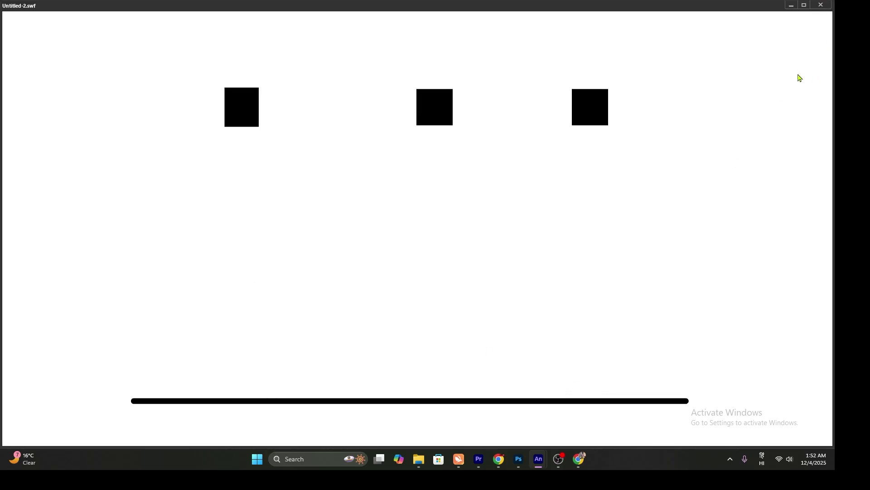
click(821, 5)
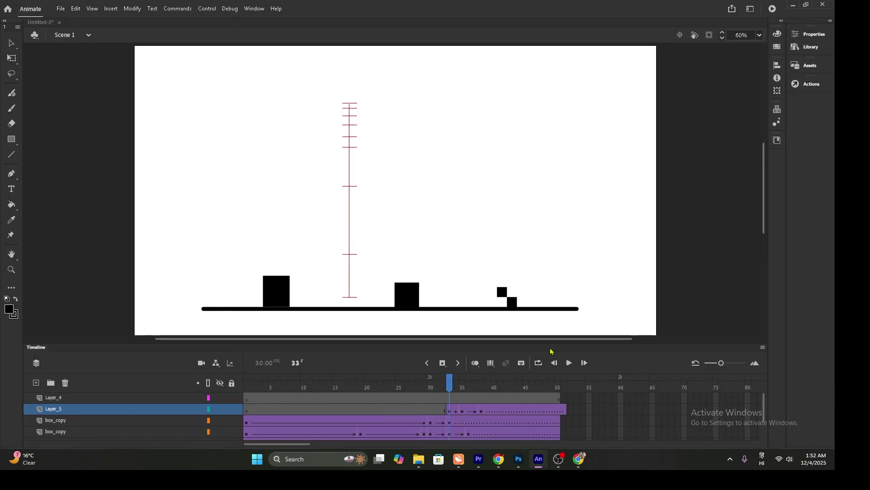
Paste another small box fragment on Layer_4 at frame 33 and place it up-right of the shrunken box.
click(94, 401)
click(450, 397)
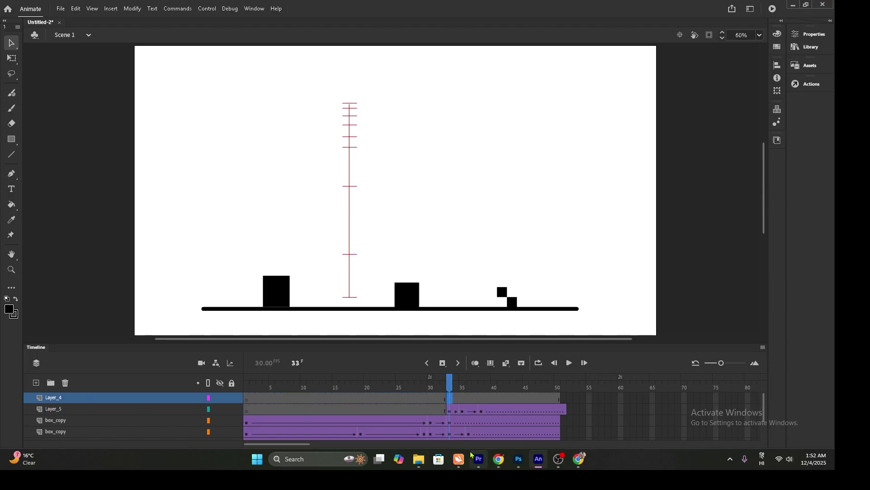
key(ctrl+v)
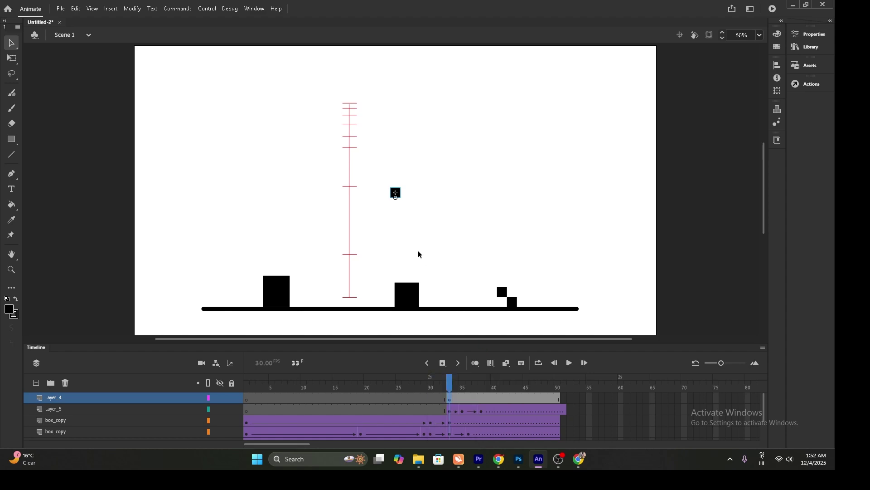
drag(398, 195, 524, 292)
Create a classic tween on Layer_4 with a keyframe at frame 38 and move the fragment down-right onto the ground line.
right_click(463, 399)
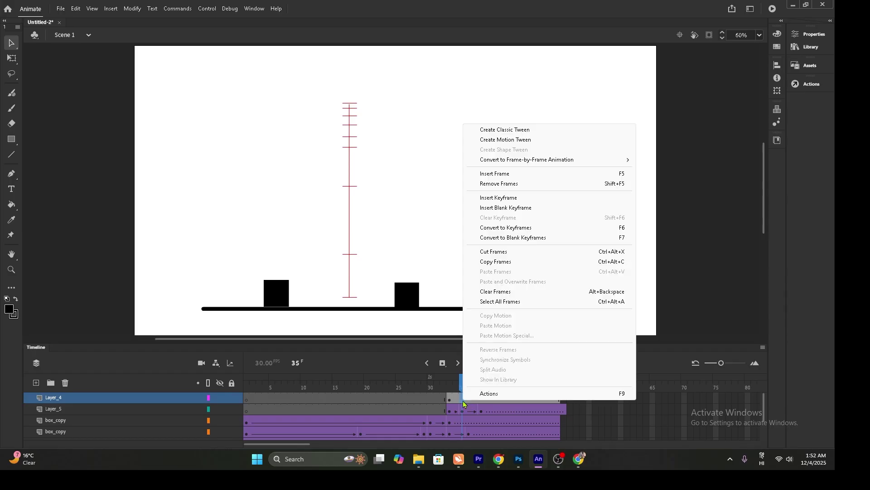
click(510, 130)
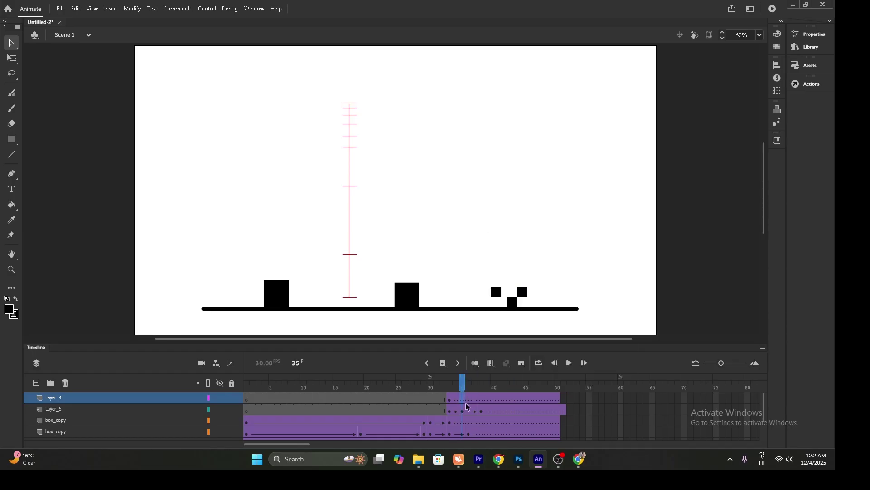
click(480, 399)
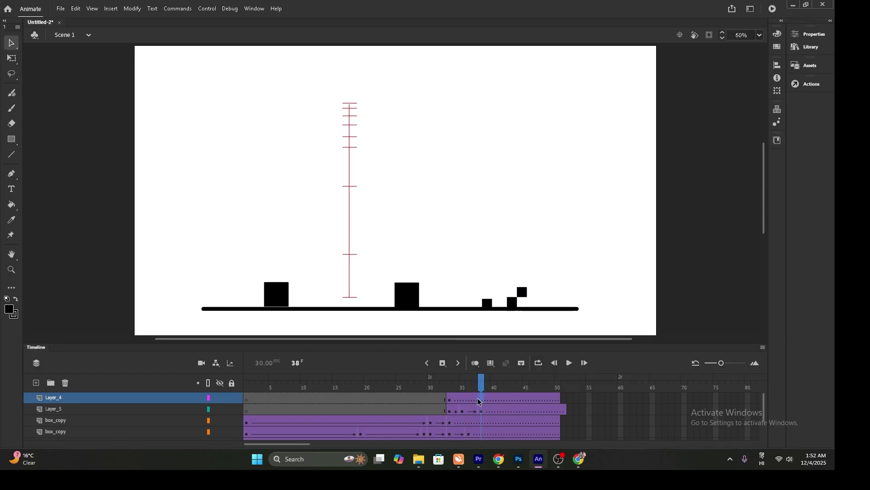
key(F6)
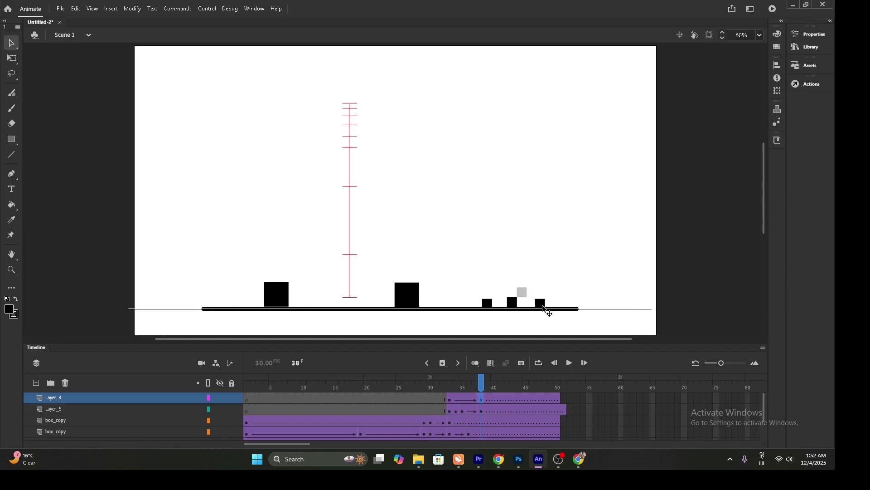
Raise the right fragment at a frame 35 keyframe on Layer_4 to arc its path, and test the movie.
drag(481, 382, 469, 382)
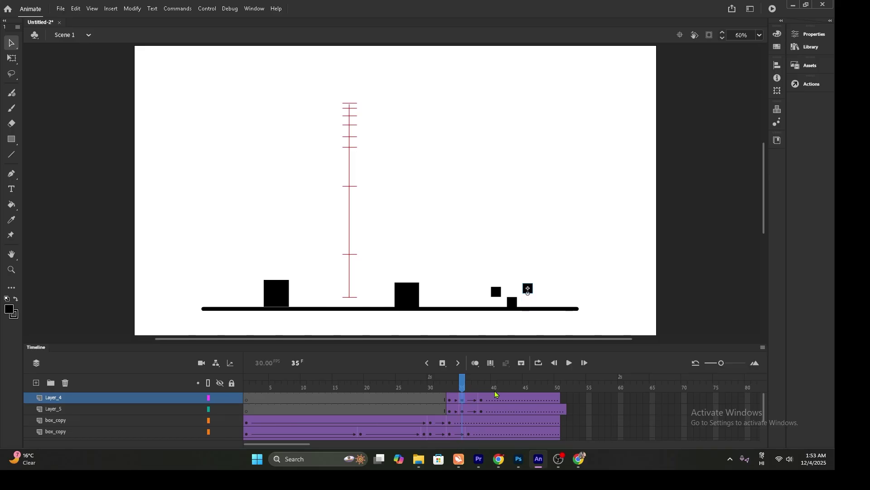
key(ctrl+Return)
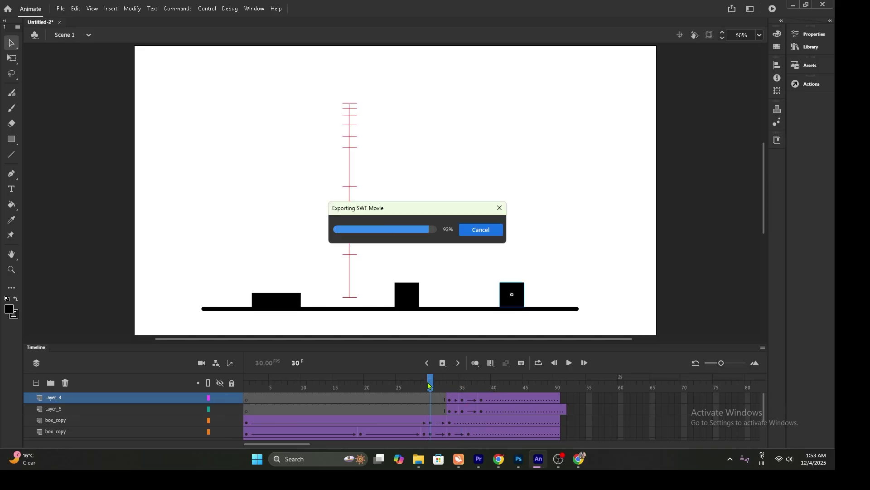